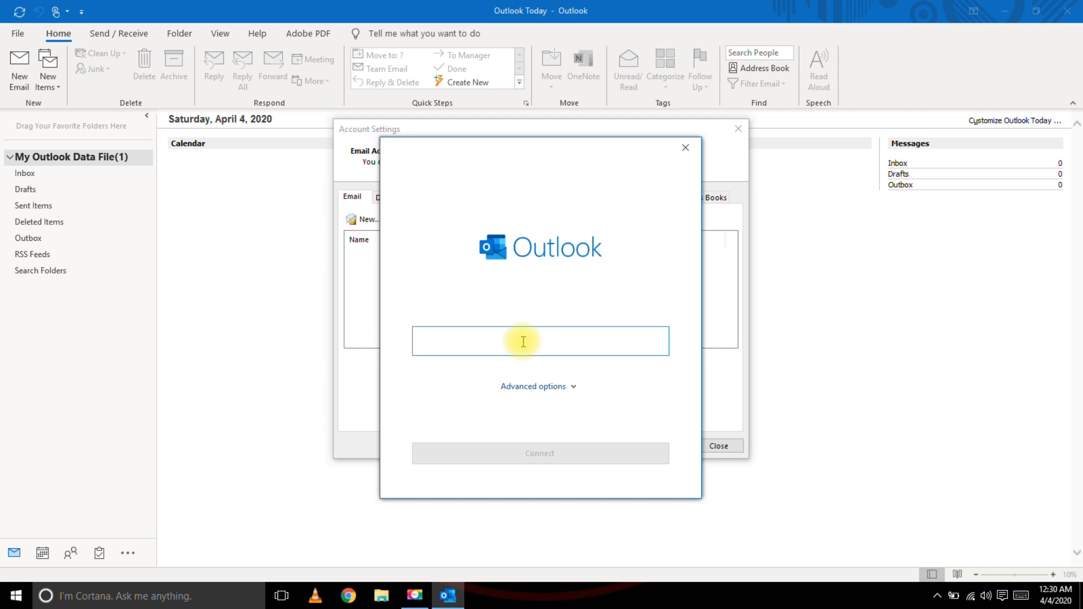
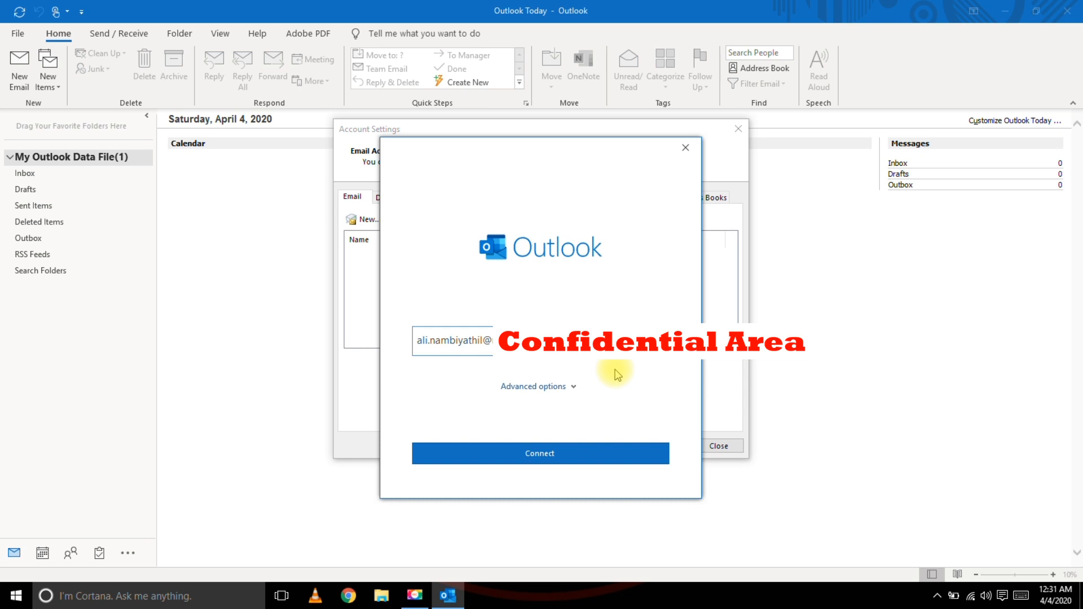
# Enter the work email address and connect the Exchange account.
pyautogui.click(545, 458)
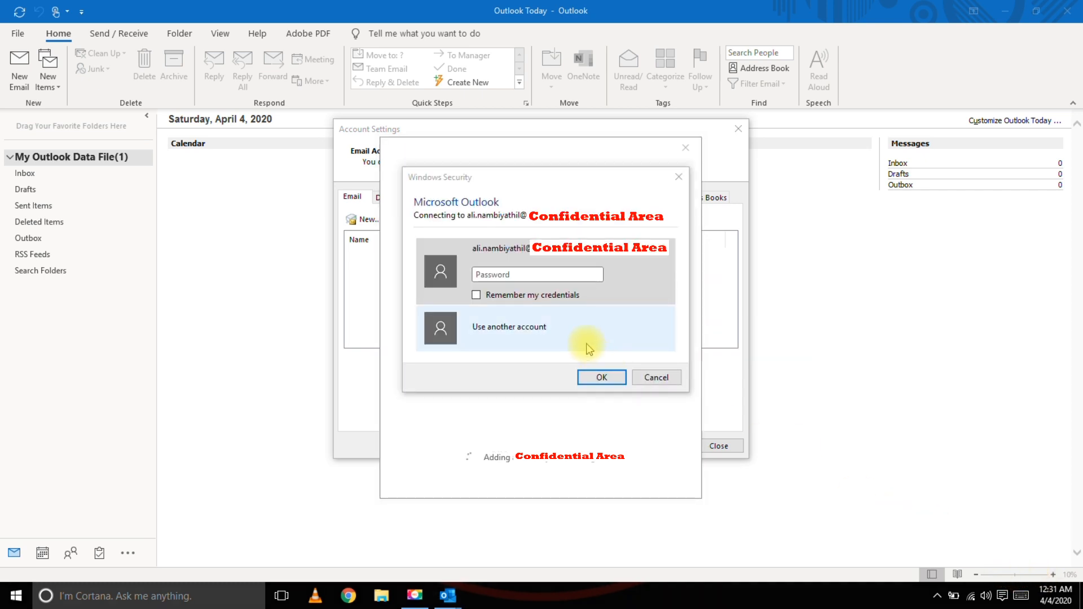
# Enter the account password in the Windows Security prompt and submit it.
pyautogui.click(550, 276)
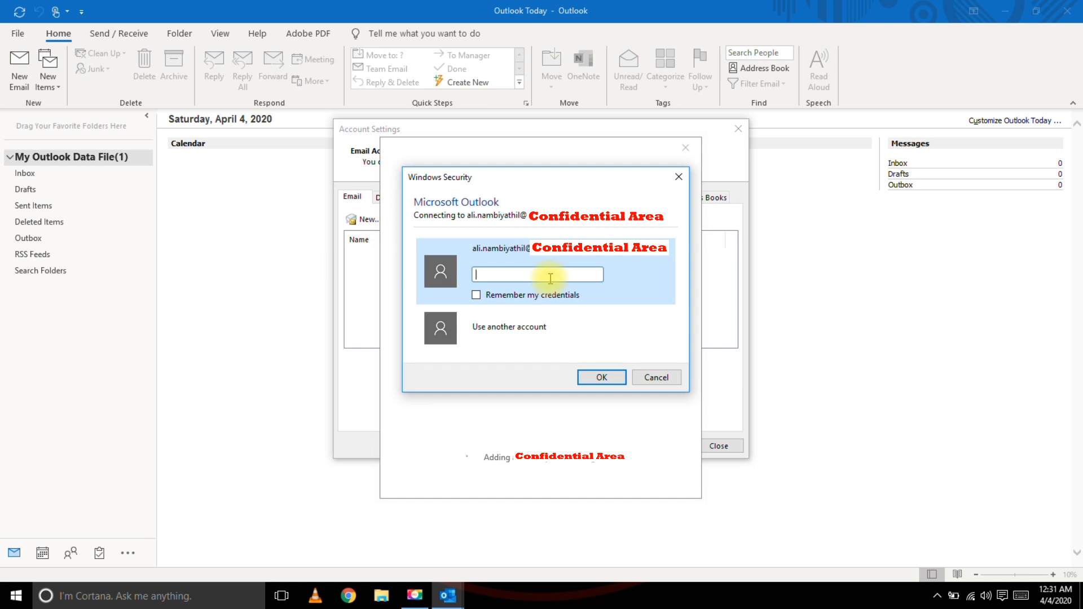
pyautogui.write('********')
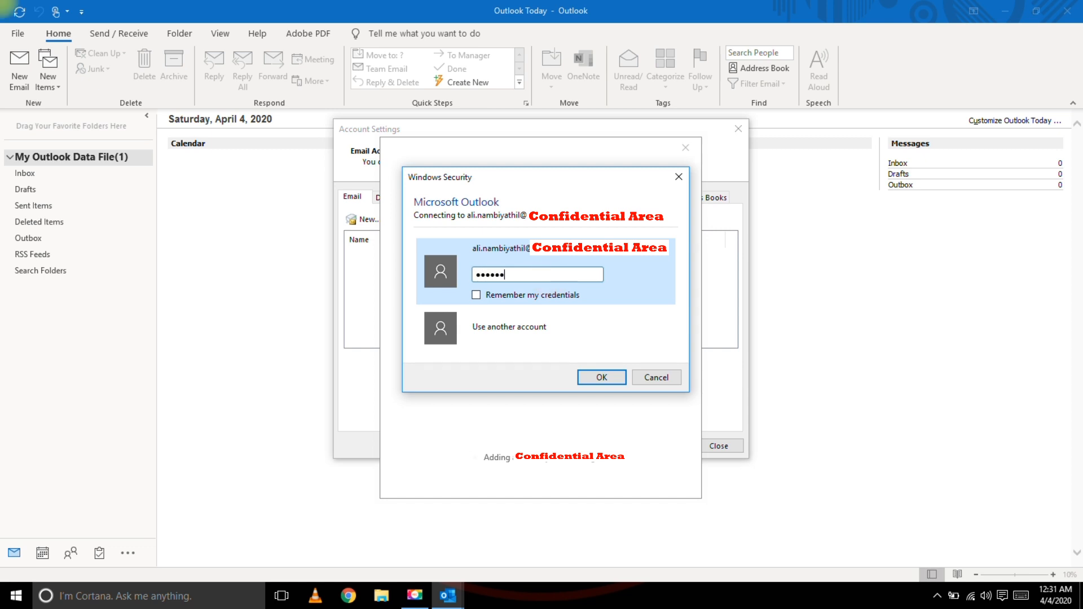
pyautogui.write('*****')
pyautogui.click(611, 377)
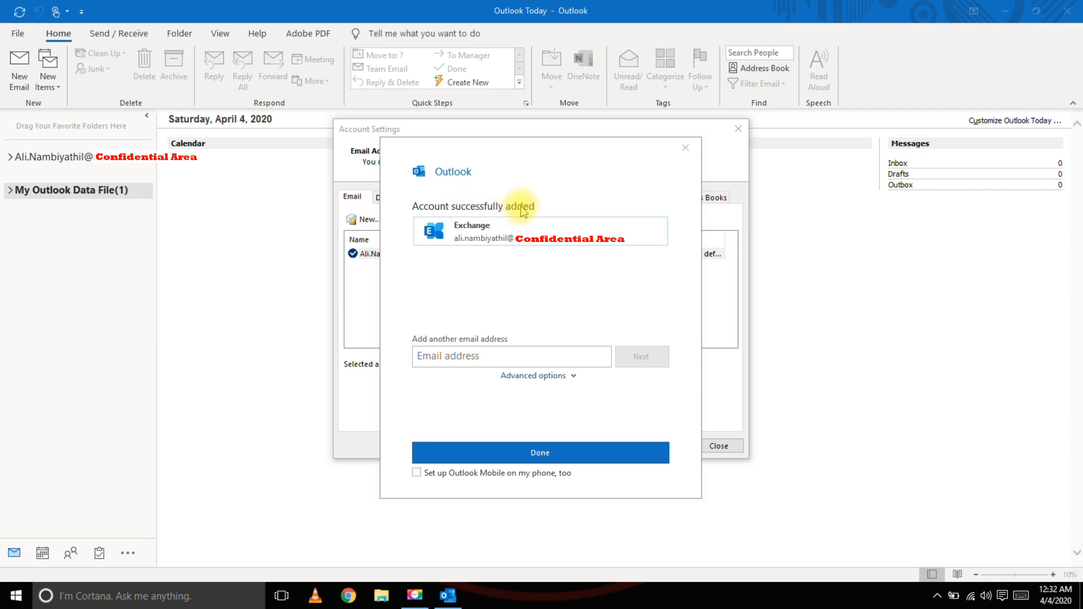
# Finish the Exchange account setup and close Account Settings.
pyautogui.click(540, 453)
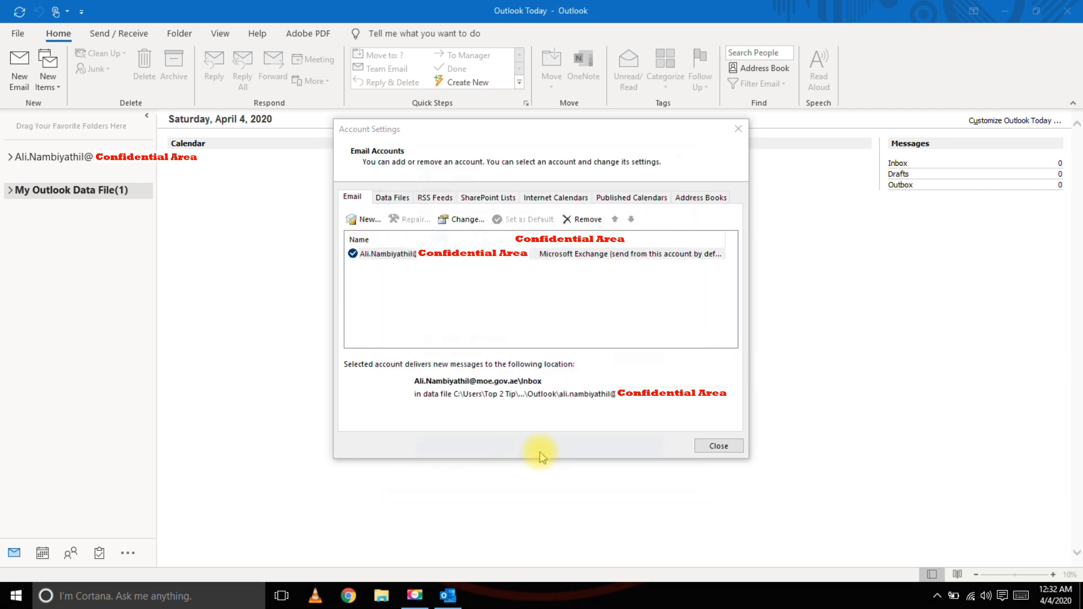
pyautogui.click(728, 449)
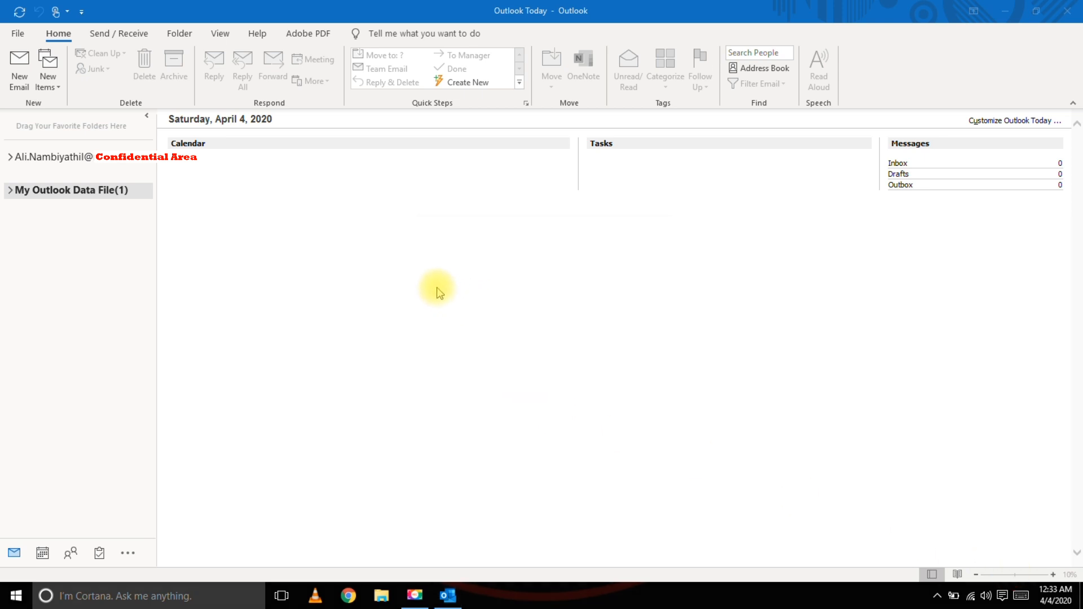
# Expand the new mailbox's folders, view Deleted Items, then close Outlook.
pyautogui.click(23, 152)
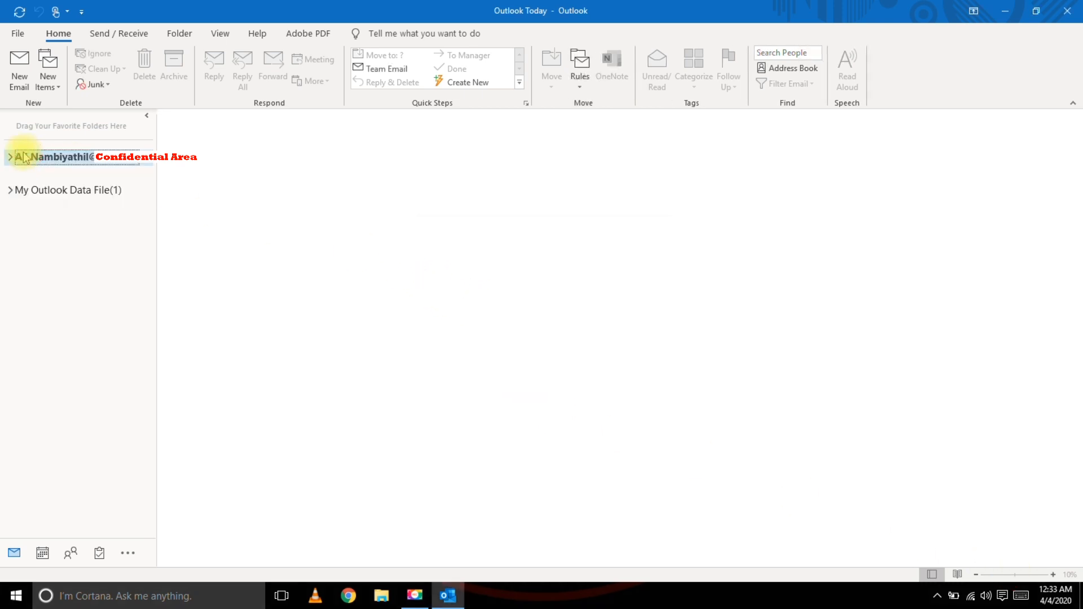
pyautogui.click(11, 158)
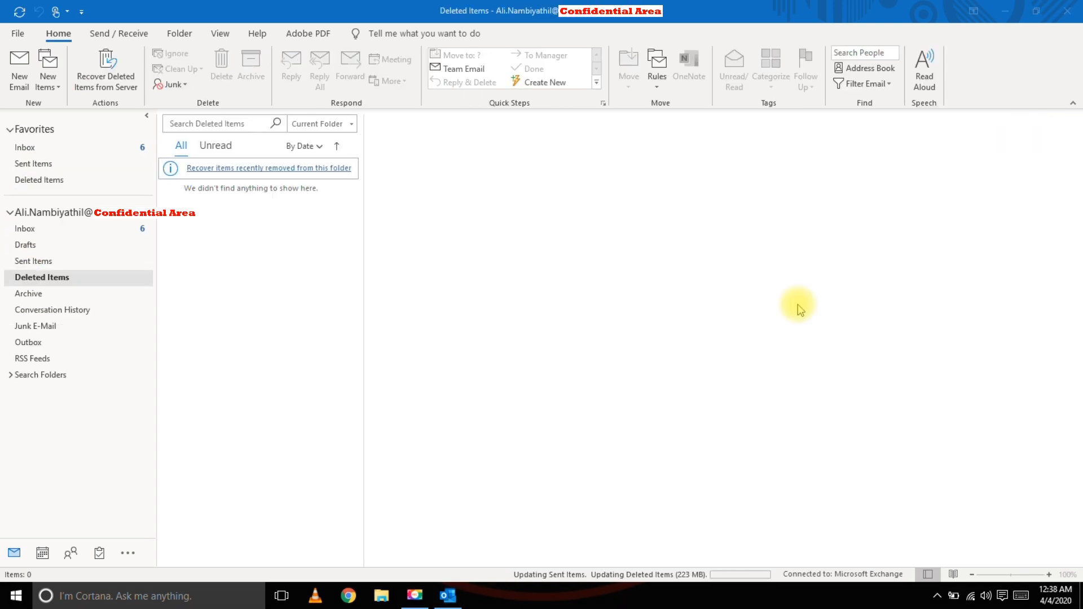
pyautogui.click(32, 218)
pyautogui.click(9, 214)
pyautogui.click(9, 214)
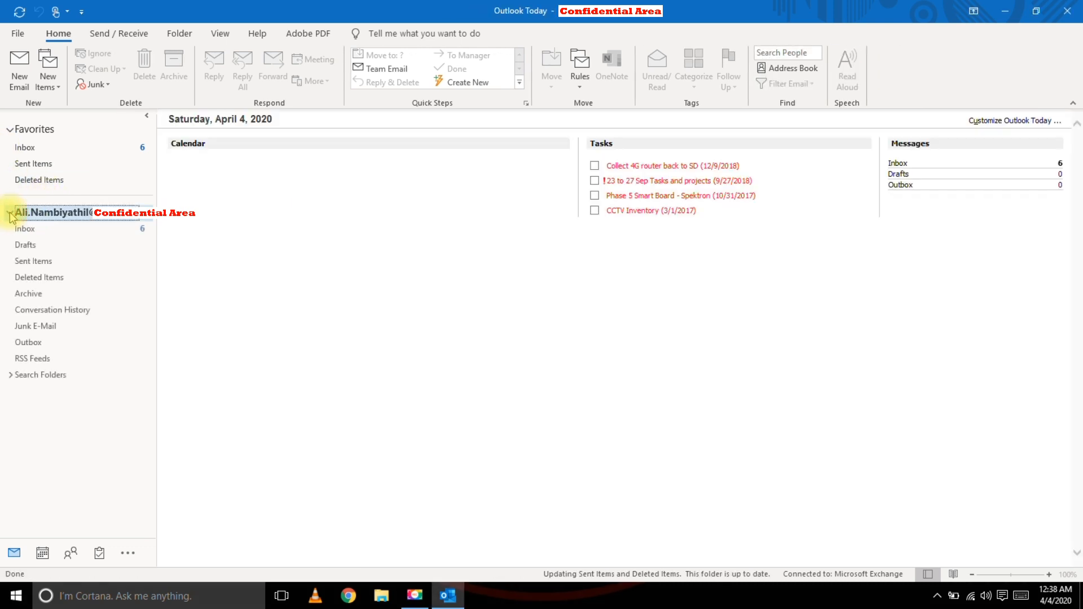
pyautogui.click(48, 276)
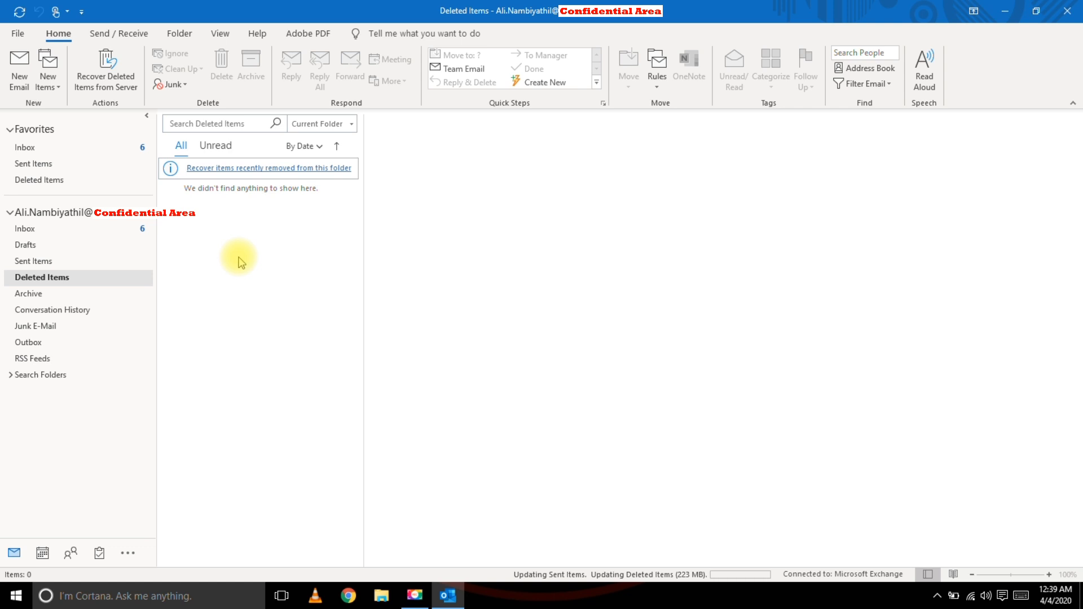
pyautogui.click(1068, 11)
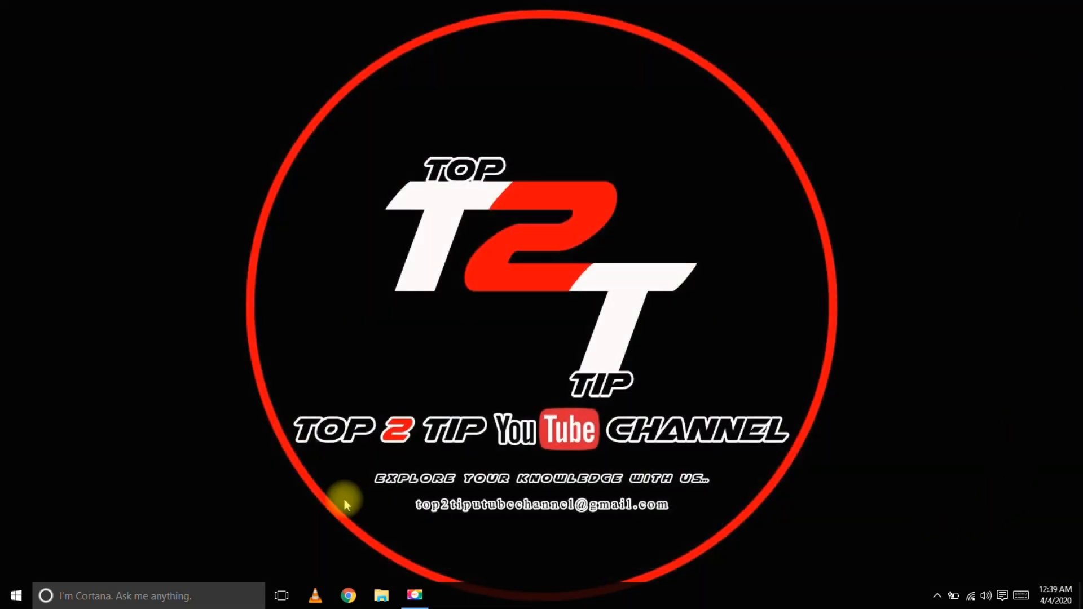
# Open Control Panel from Start search and launch the Mail (Microsoft Outlook 2016) setup dialog.
pyautogui.press('super')
pyautogui.write('c')
pyautogui.press('BackSpace')
pyautogui.write('con')
pyautogui.click(117, 233)
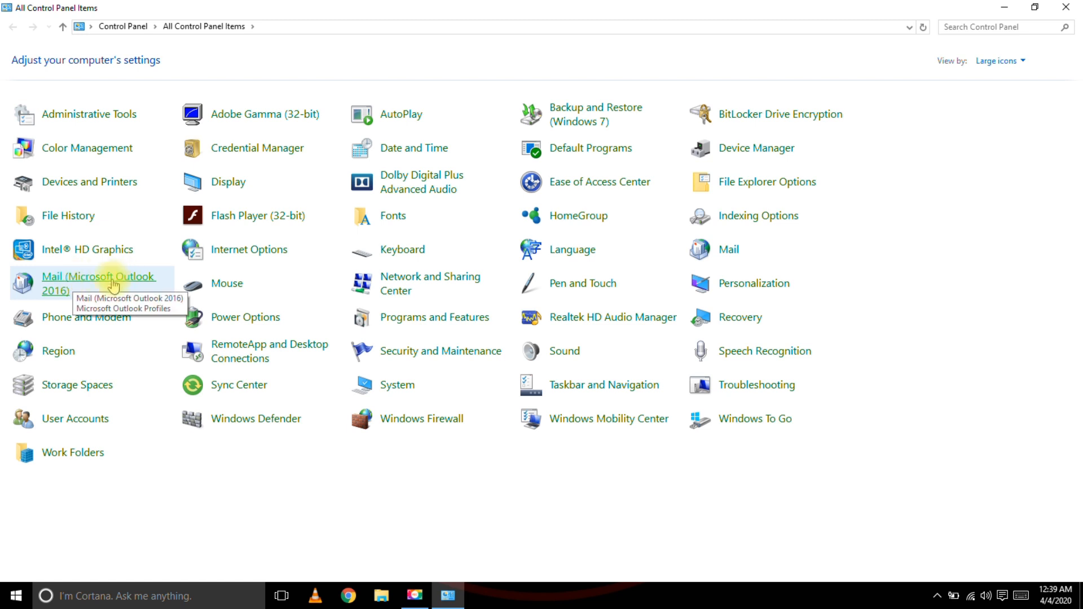
pyautogui.click(70, 282)
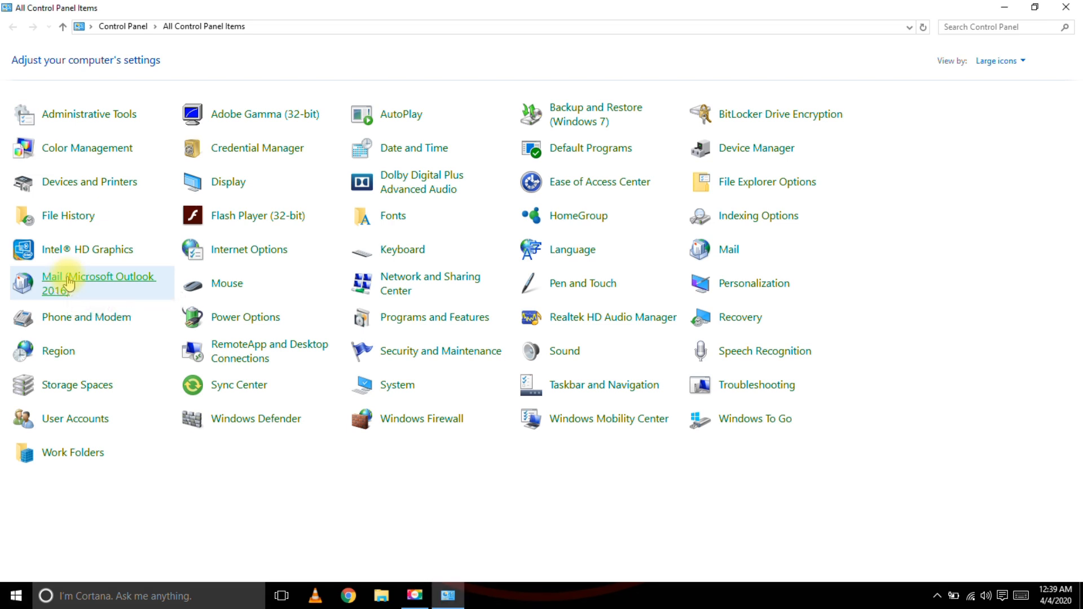
pyautogui.moveTo(202, 64); pyautogui.dragTo(453, 141)
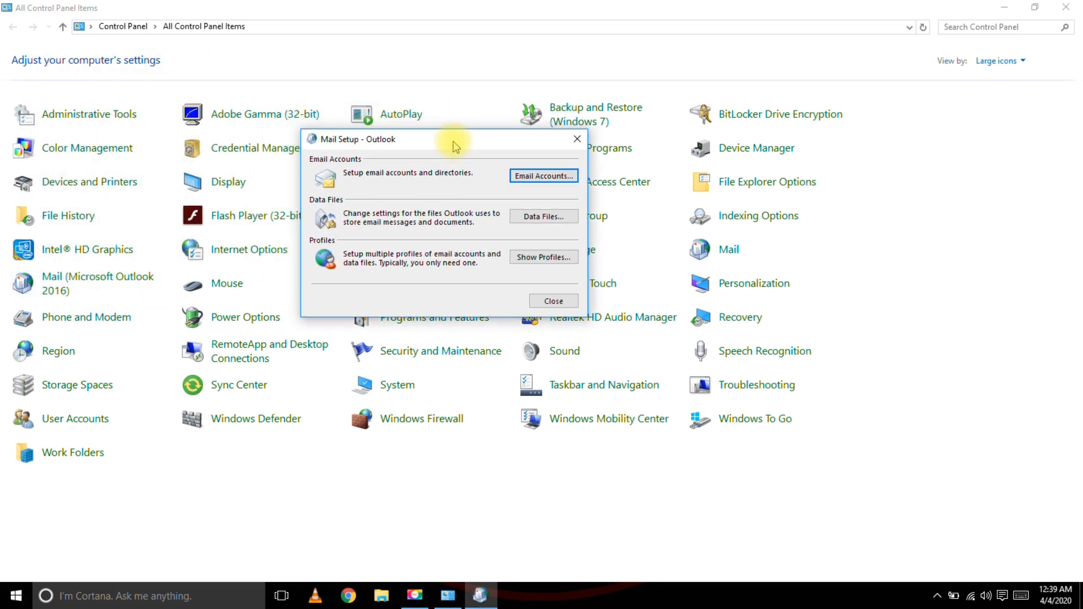
# Add a new email account using manual setup with the POP or IMAP type.
pyautogui.click(536, 177)
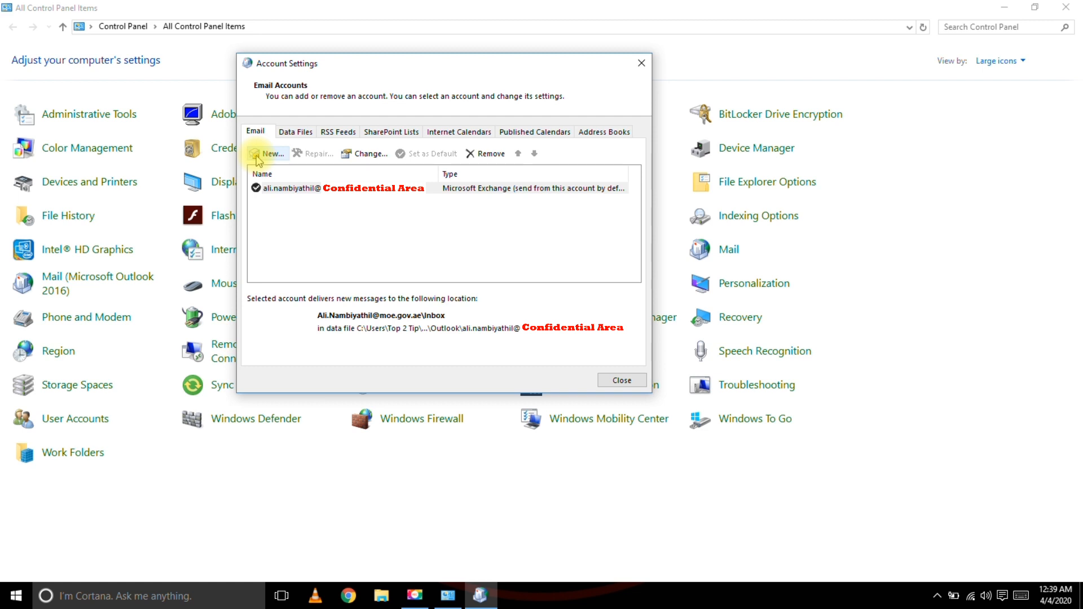
pyautogui.click(256, 156)
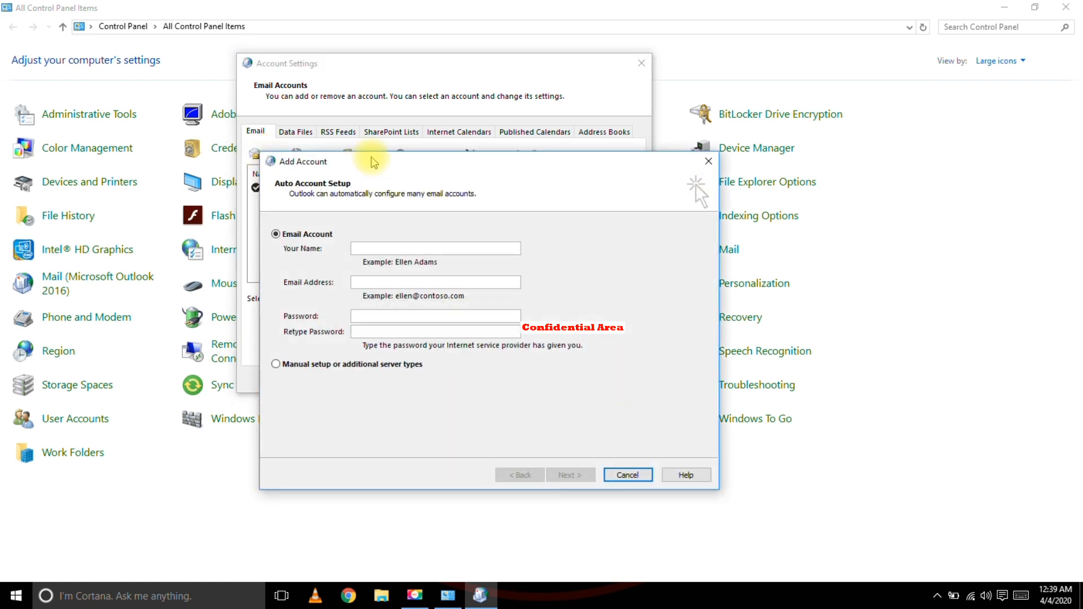
pyautogui.moveTo(372, 162); pyautogui.dragTo(351, 113)
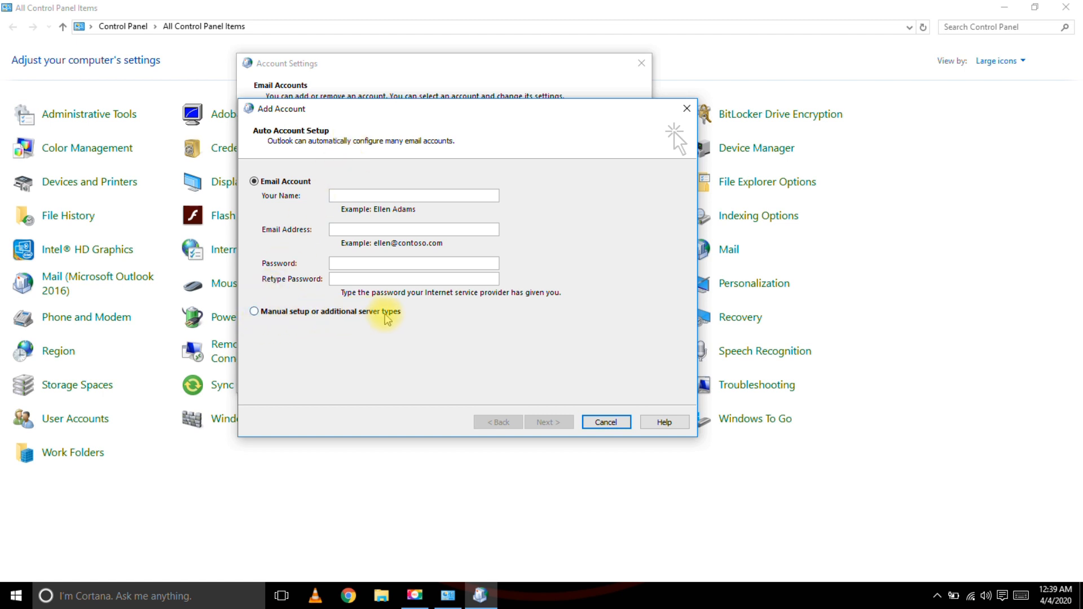
pyautogui.click(255, 311)
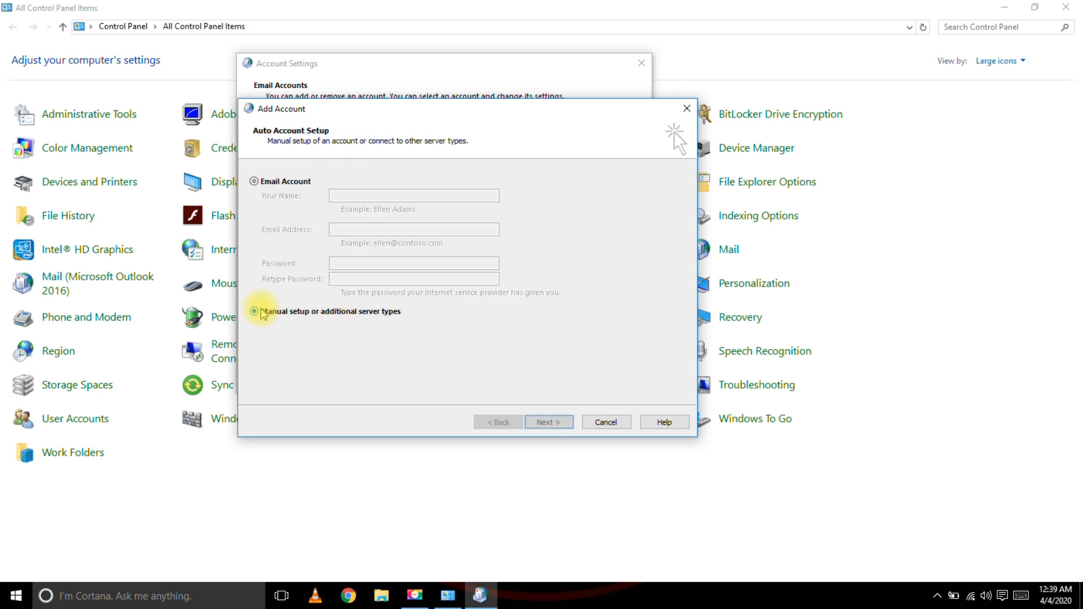
pyautogui.click(551, 423)
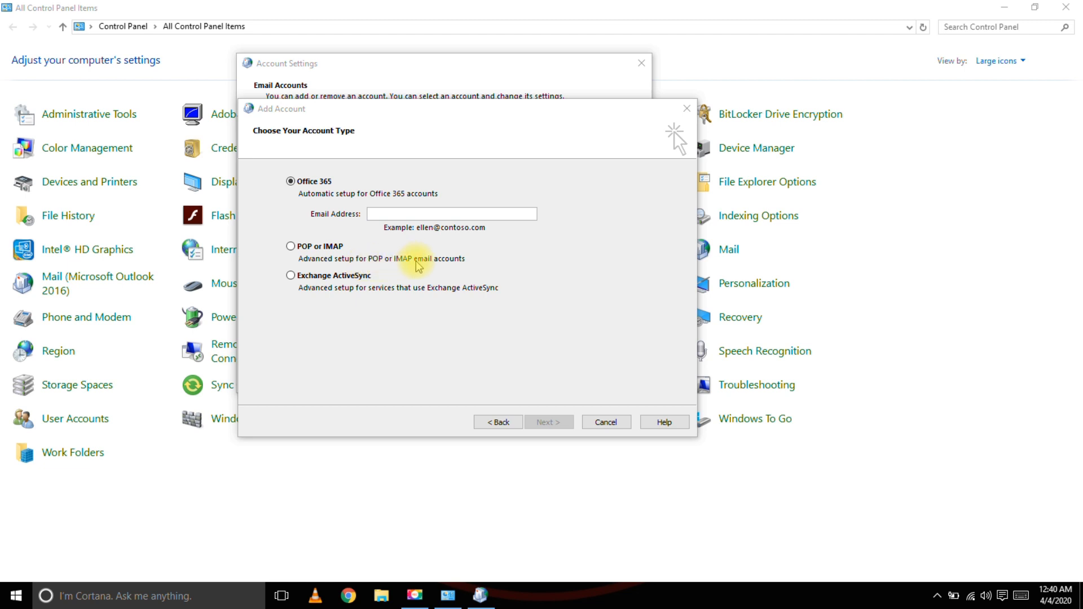
pyautogui.click(291, 247)
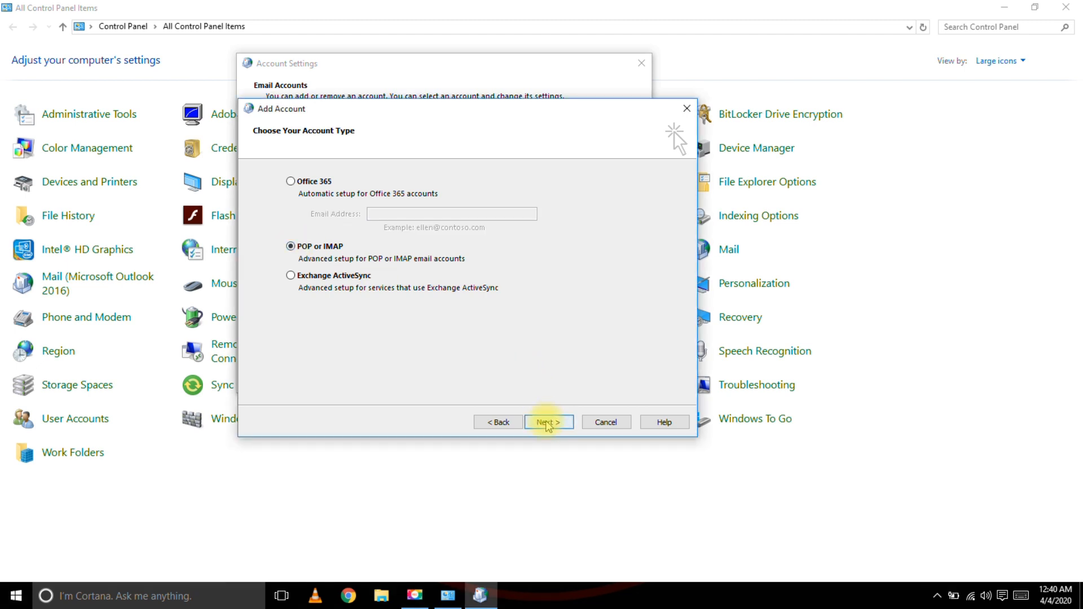
pyautogui.click(547, 424)
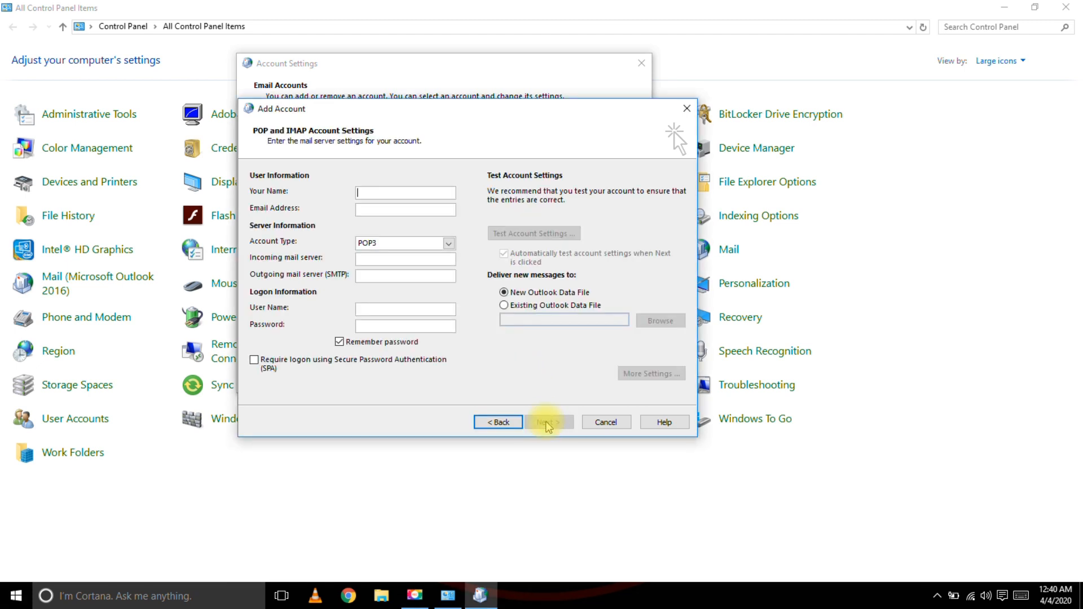
# Enter display name Top2Tip and the email address, keeping POP3 as account type.
pyautogui.click(421, 195)
pyautogui.write('Top2Tip')
pyautogui.press('Tab')
pyautogui.write('sale')
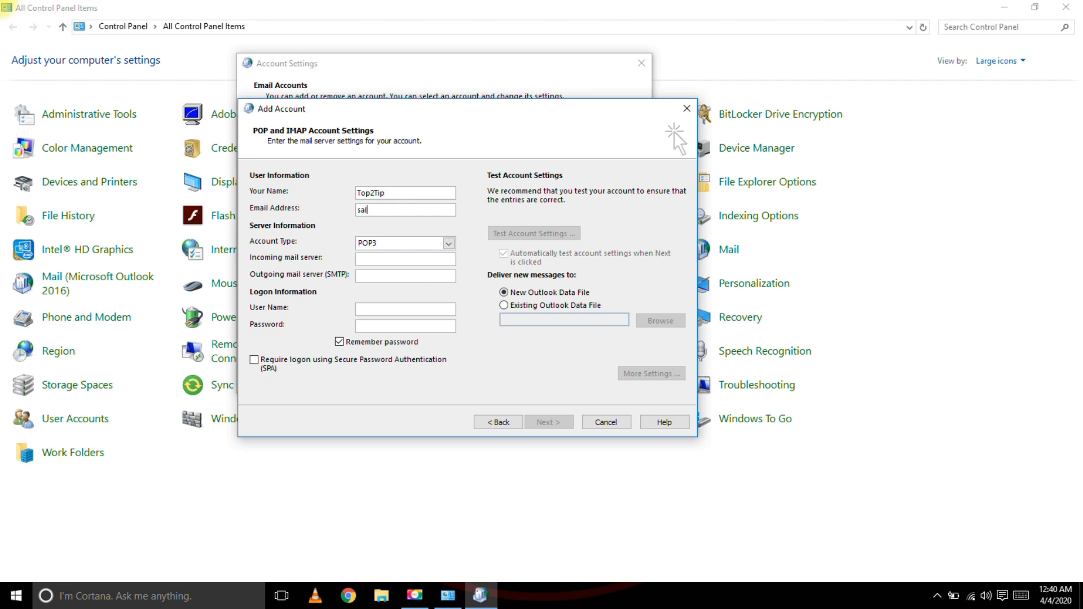
pyautogui.write('s@')
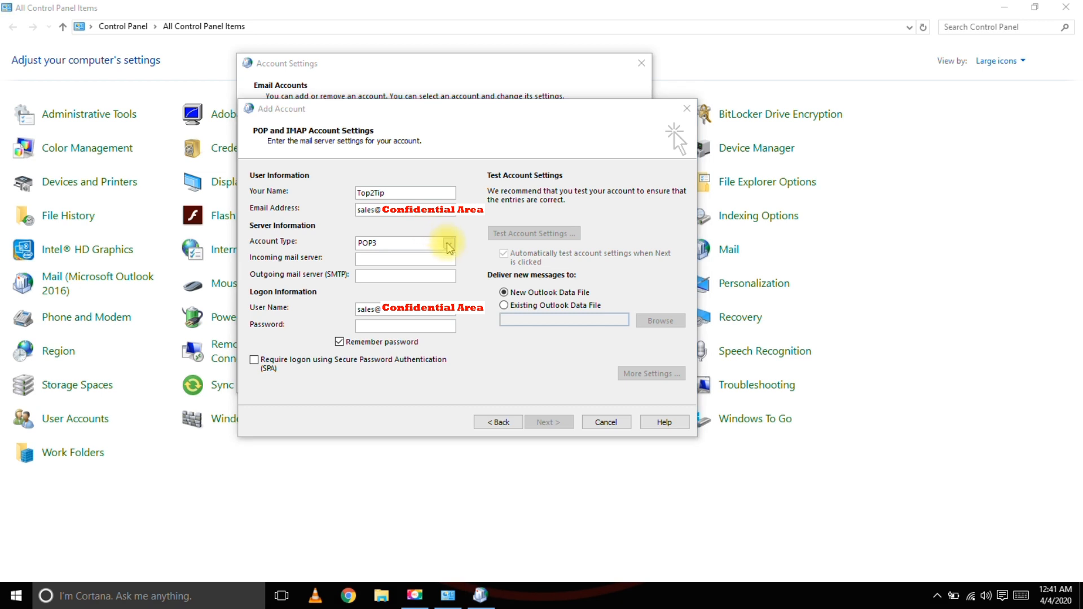
pyautogui.click(449, 244)
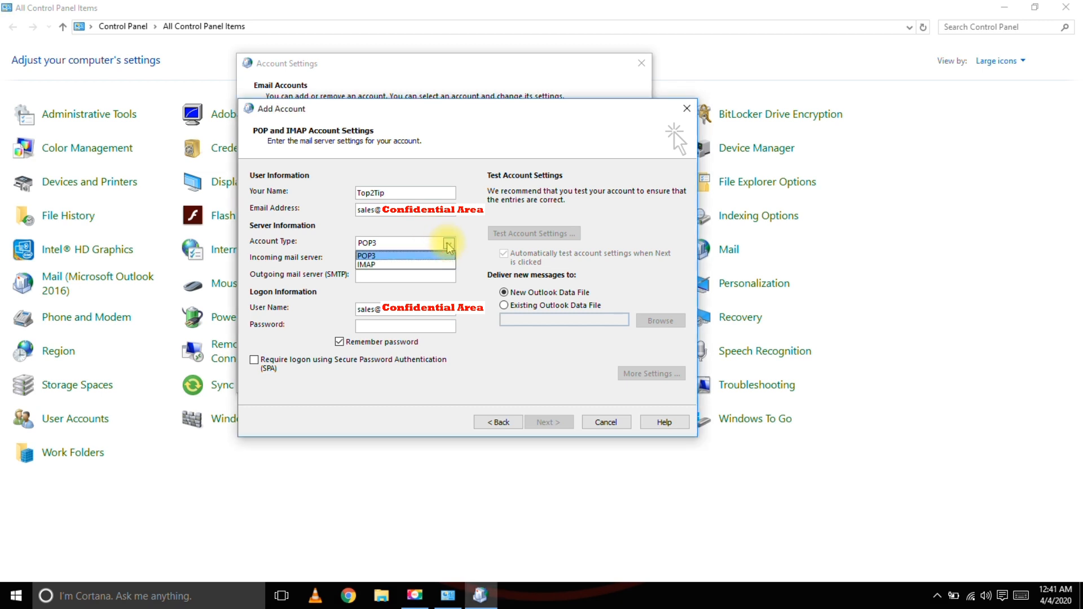
pyautogui.click(388, 257)
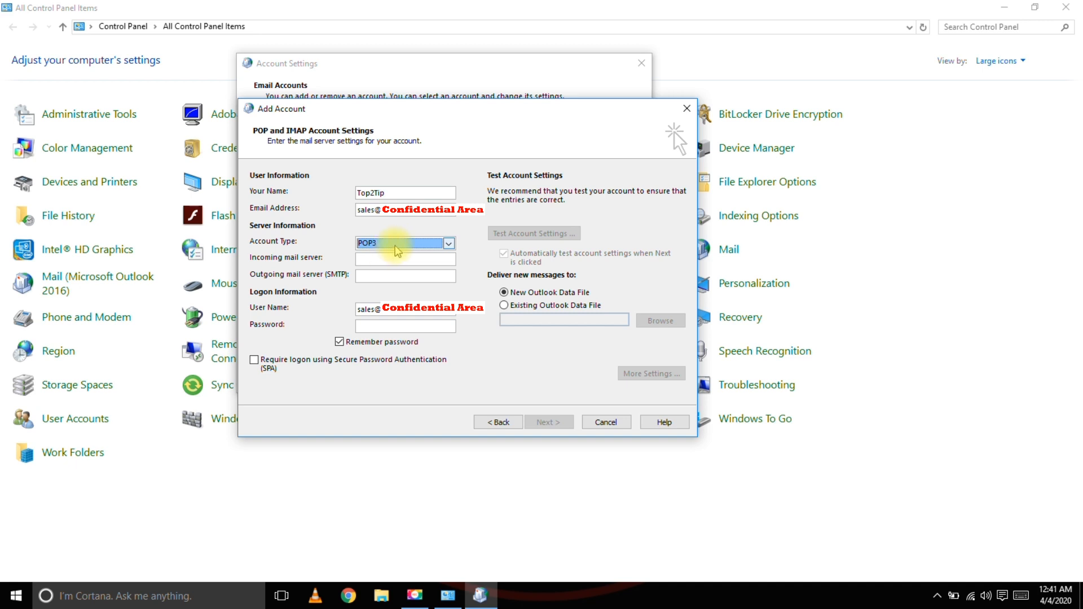
# Set exmail.emirates.net.ae as both the incoming and outgoing mail server.
pyautogui.click(396, 257)
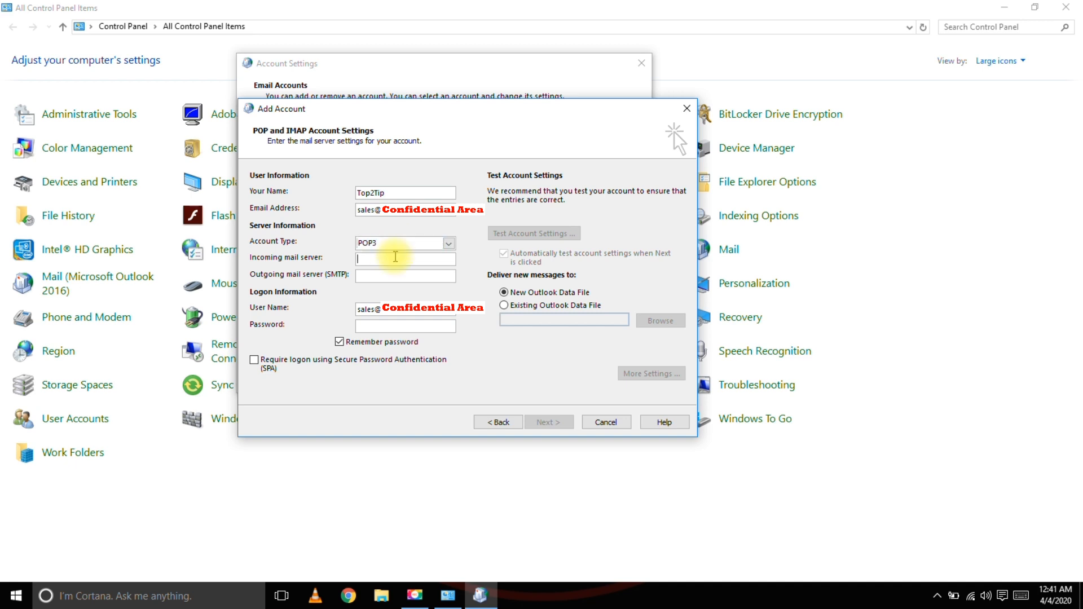
pyautogui.write('exmail')
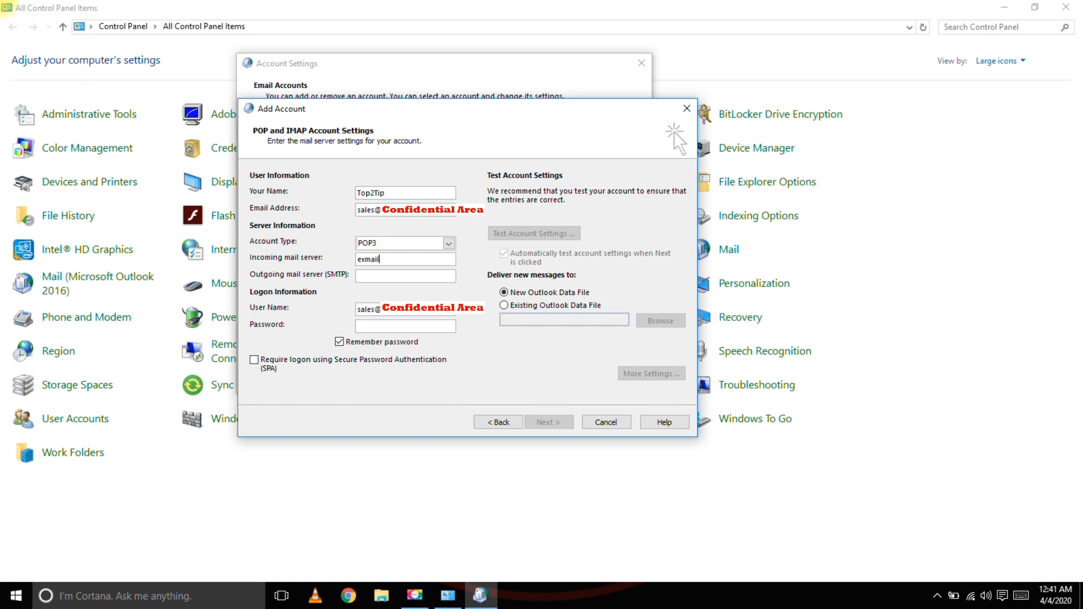
pyautogui.write('.emirates.net.ae')
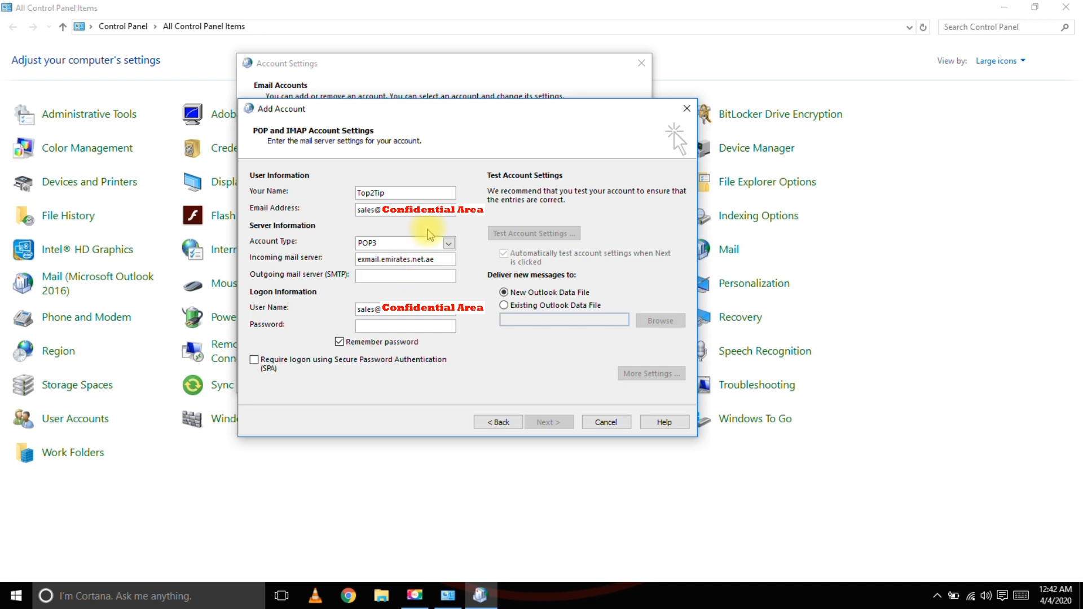
pyautogui.moveTo(438, 260); pyautogui.dragTo(312, 260)
pyautogui.hotkey('ctrl', 'c')
pyautogui.click(390, 277)
pyautogui.hotkey('ctrl', 'v')
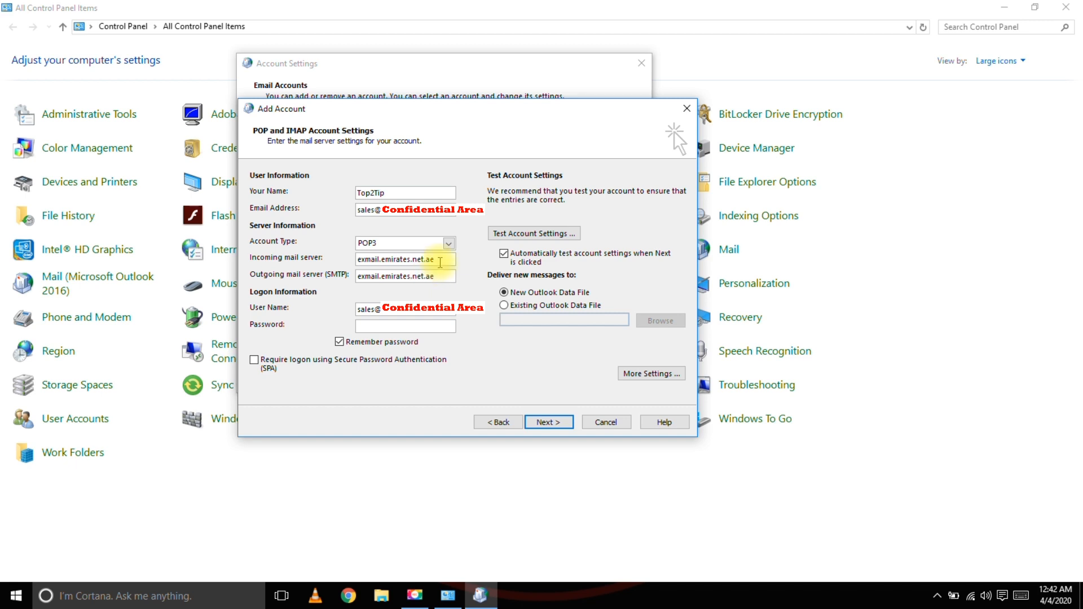
# Enter the account's logon password and open More Settings for the account.
pyautogui.moveTo(434, 210); pyautogui.dragTo(314, 208)
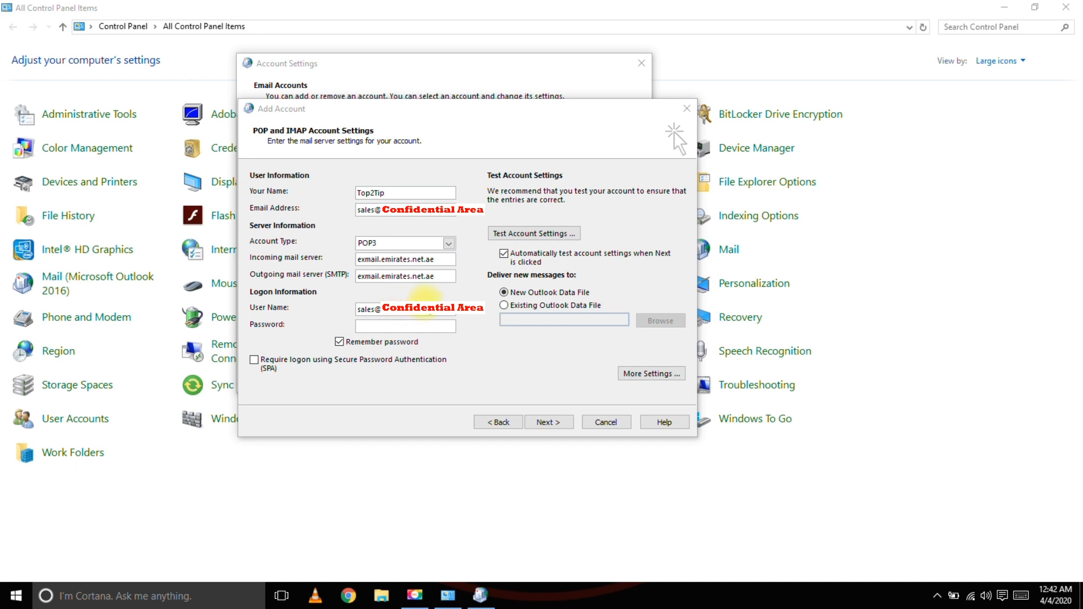
pyautogui.click(424, 324)
pyautogui.write('*********')
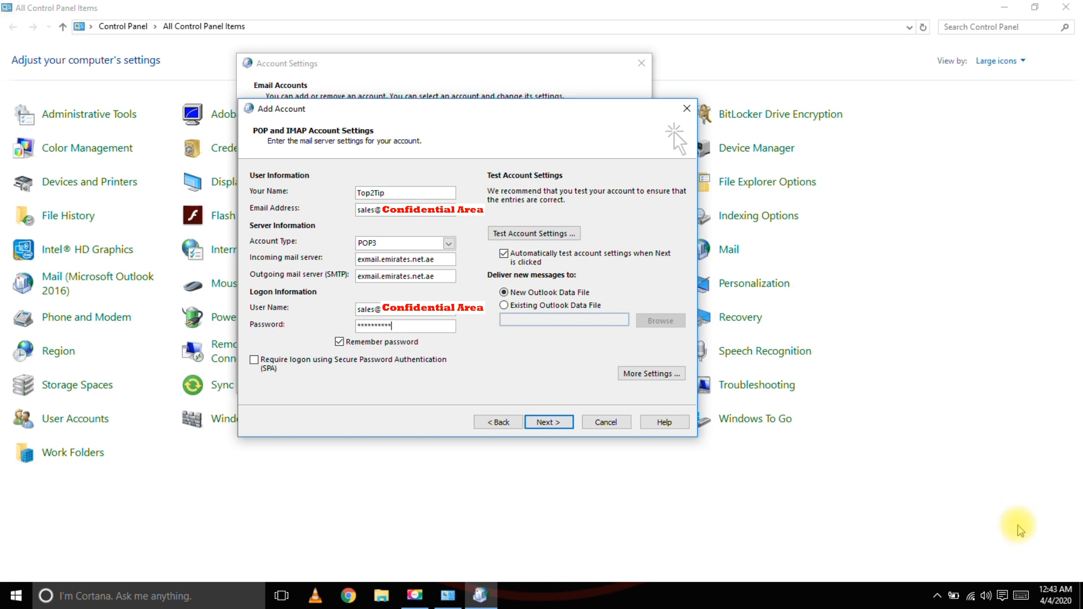
pyautogui.click(1006, 566)
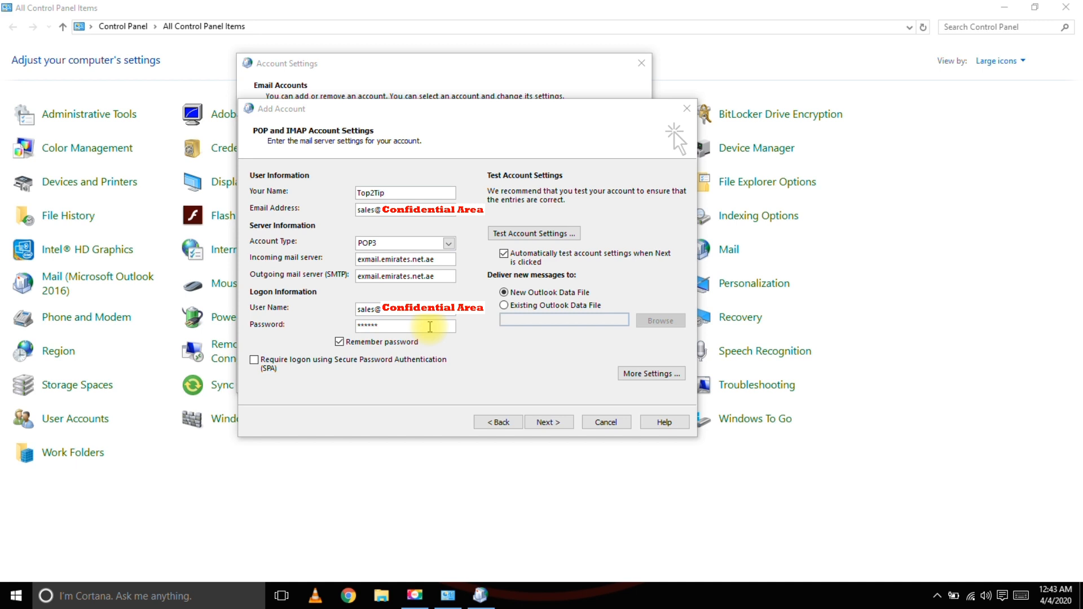
pyautogui.click(650, 375)
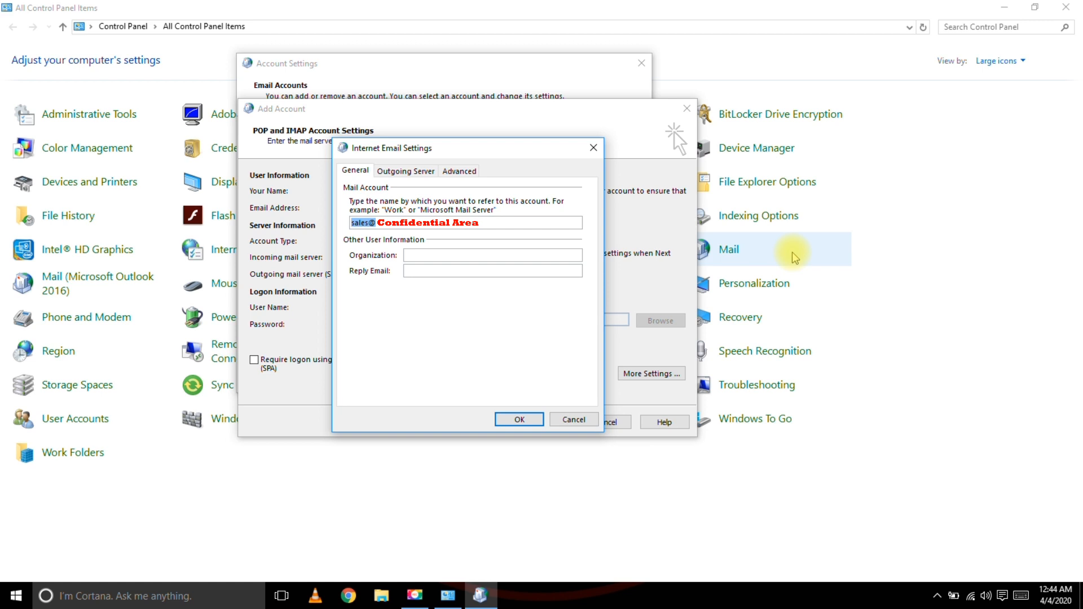
# Turn on 'My outgoing server (SMTP) requires authentication'.
pyautogui.click(394, 174)
pyautogui.click(357, 171)
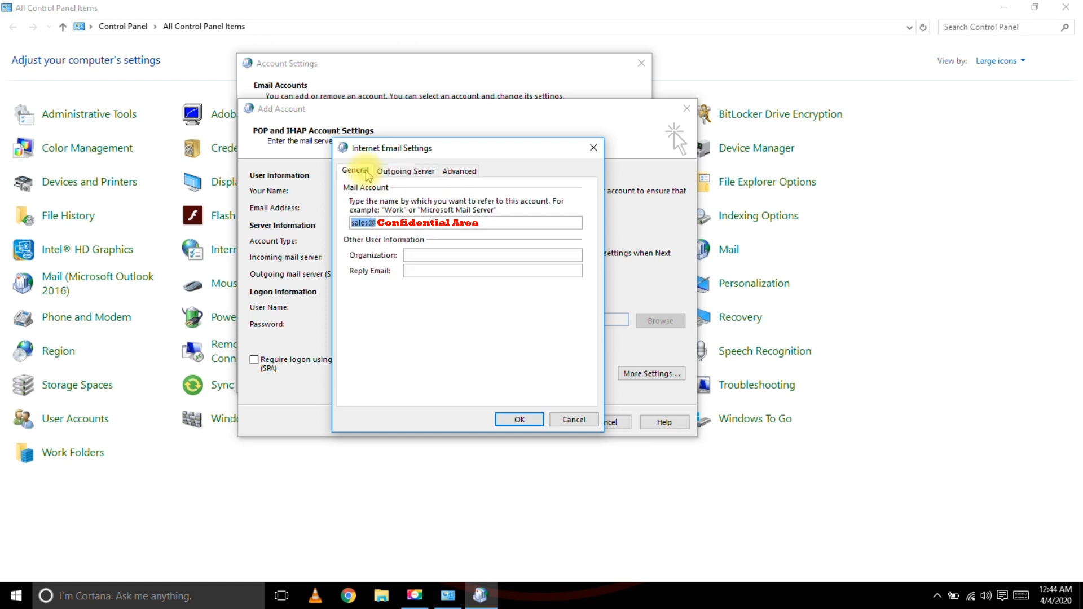
pyautogui.click(411, 179)
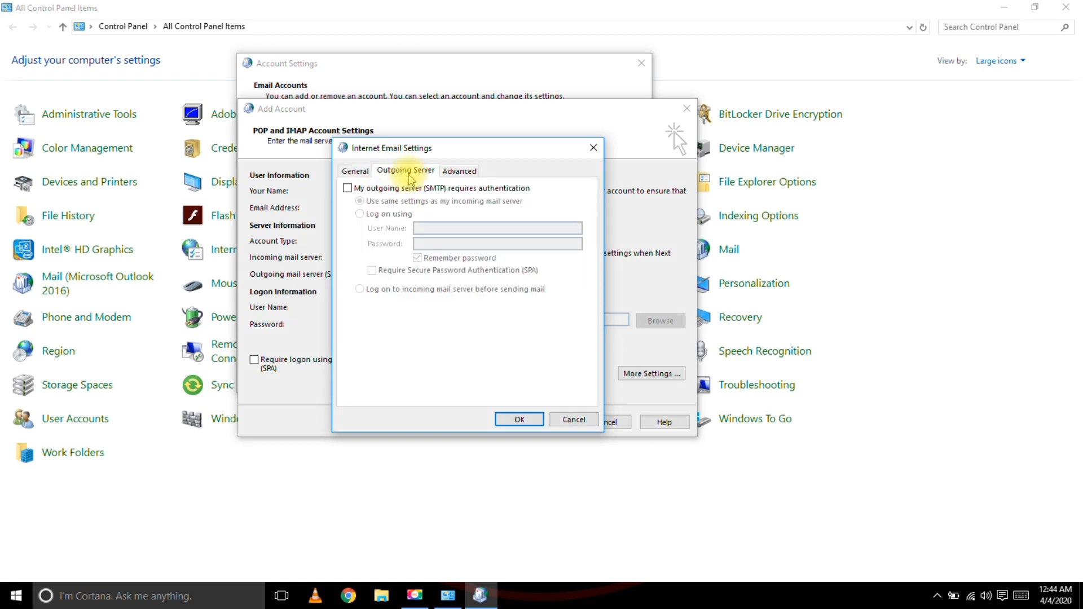
pyautogui.click(347, 192)
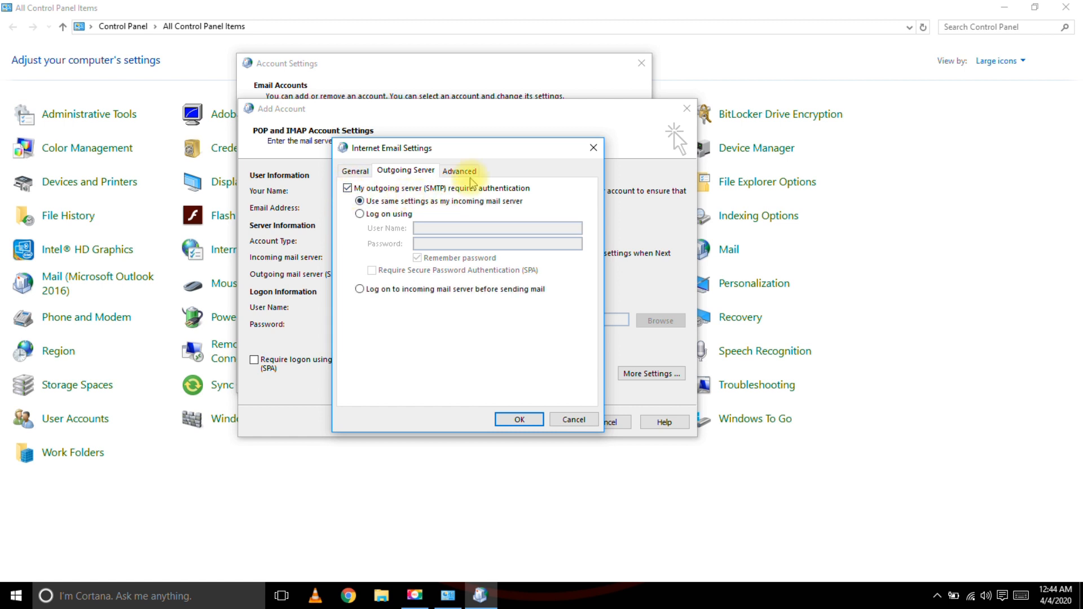
# Change the outgoing SMTP port from 25 to 465 with SSL/TLS encryption and confirm.
pyautogui.click(471, 176)
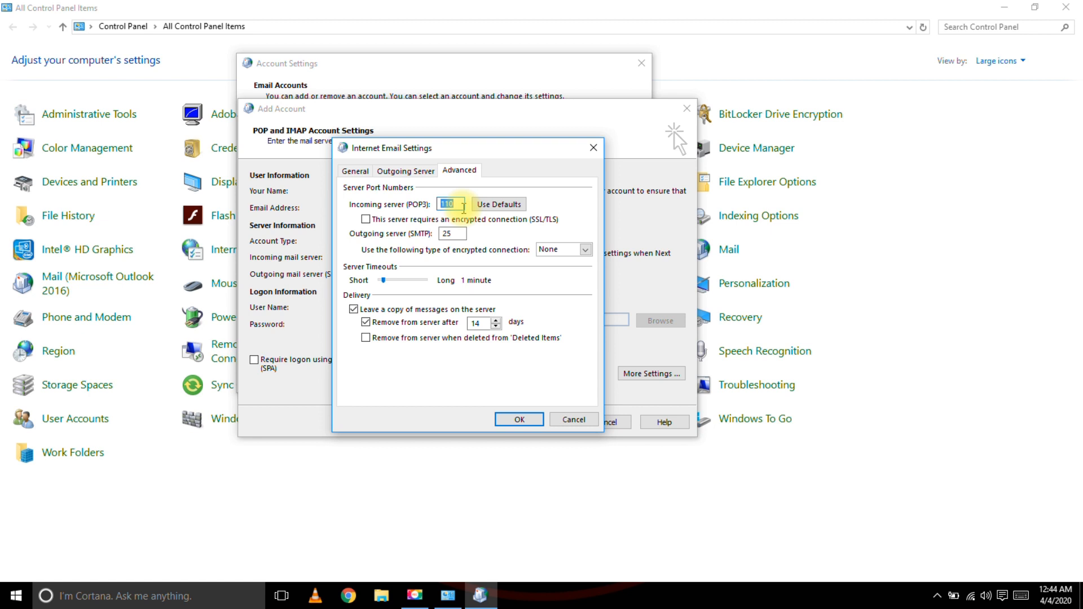
pyautogui.doubleClick(453, 233)
pyautogui.write('465')
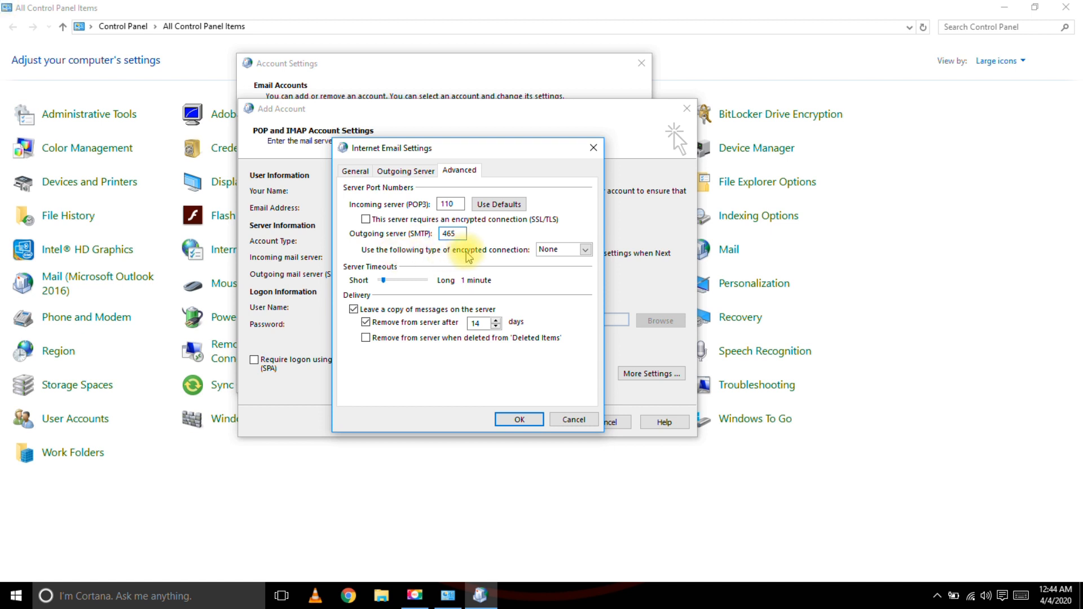
pyautogui.click(578, 252)
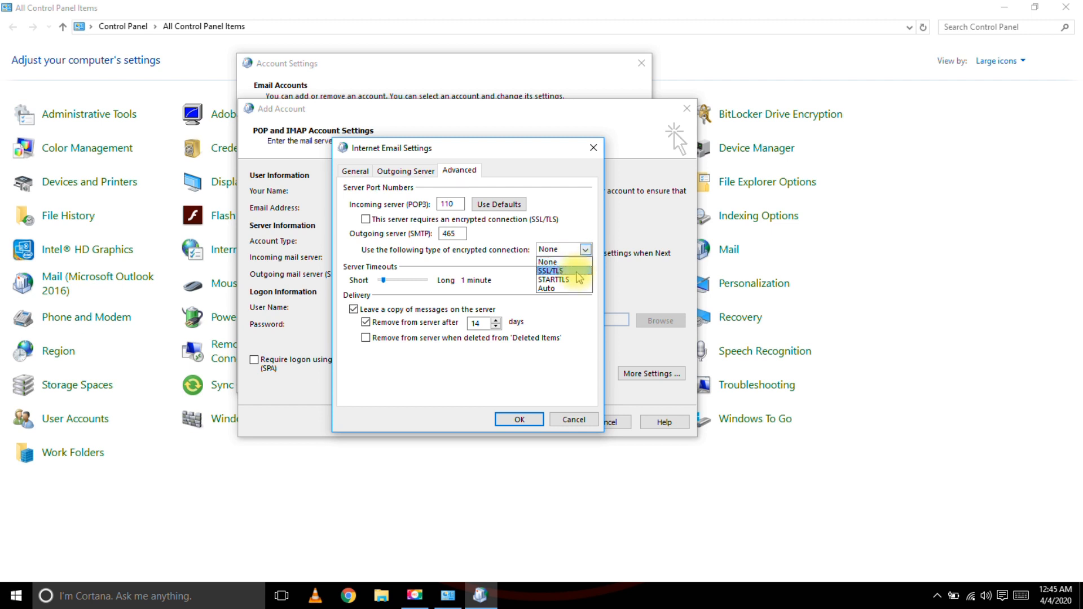
pyautogui.click(576, 273)
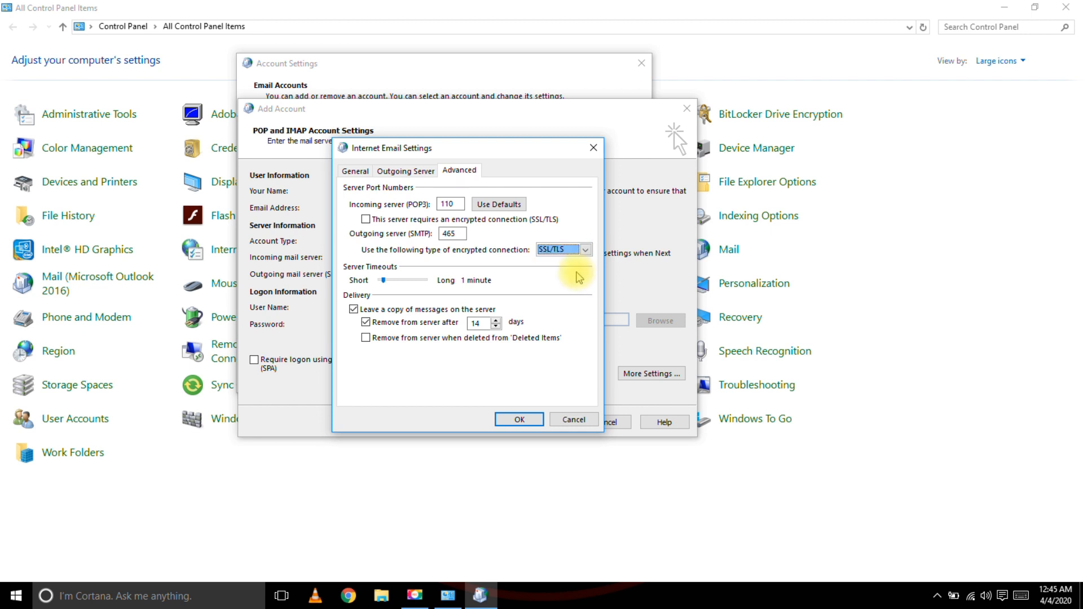
pyautogui.click(520, 420)
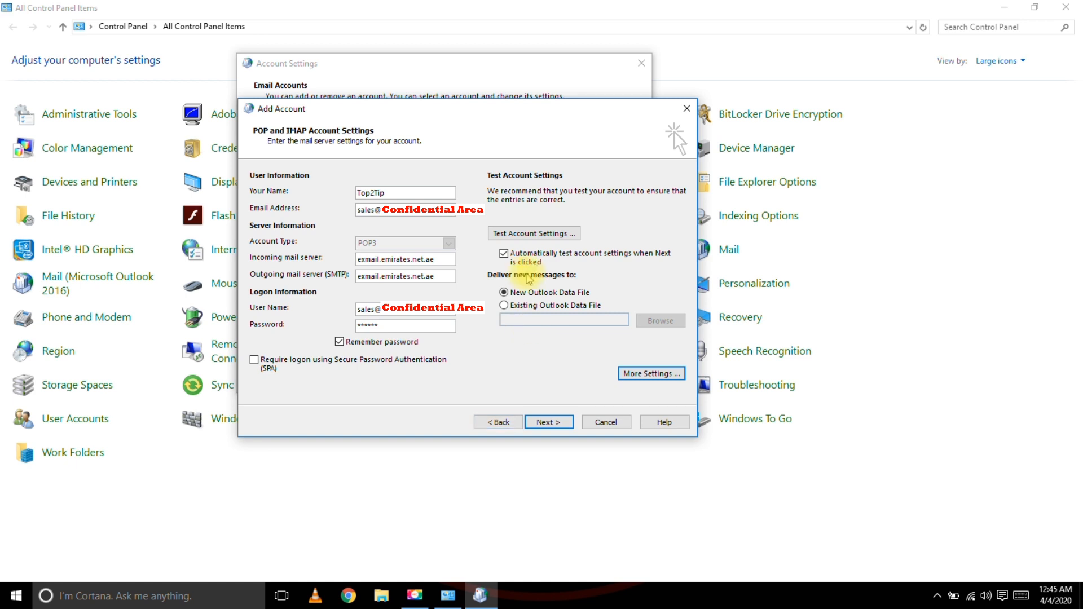
# Test the POP3 account settings and complete adding the account.
pyautogui.click(507, 236)
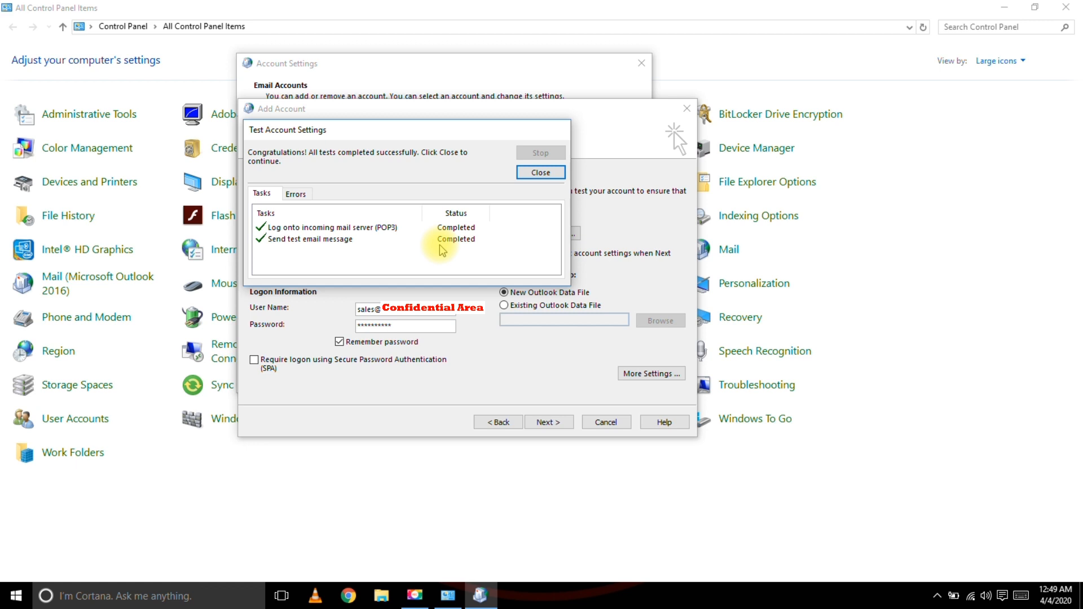
pyautogui.click(545, 174)
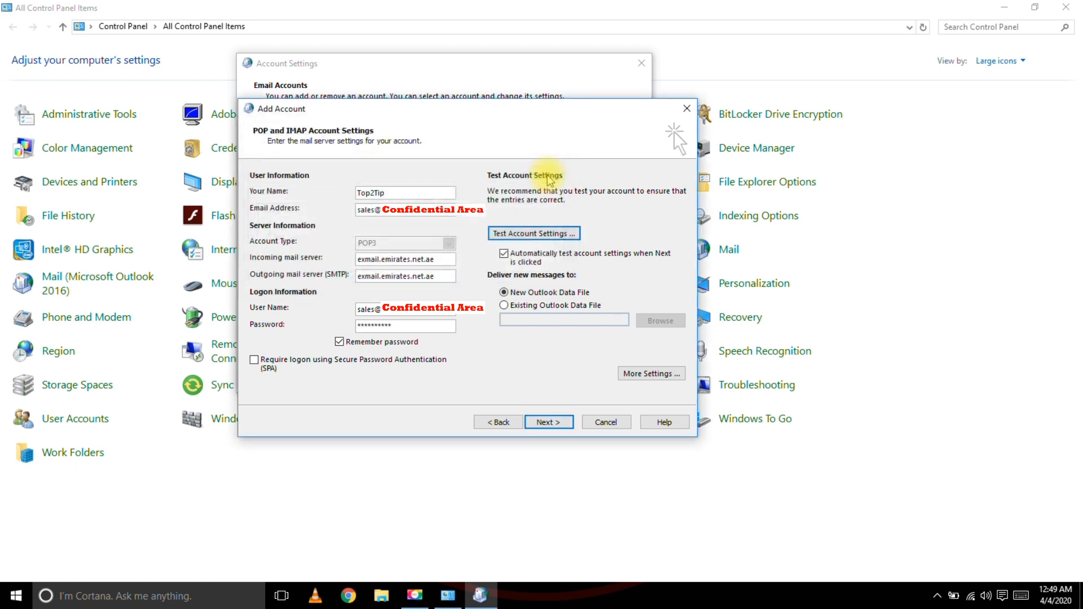
pyautogui.click(549, 423)
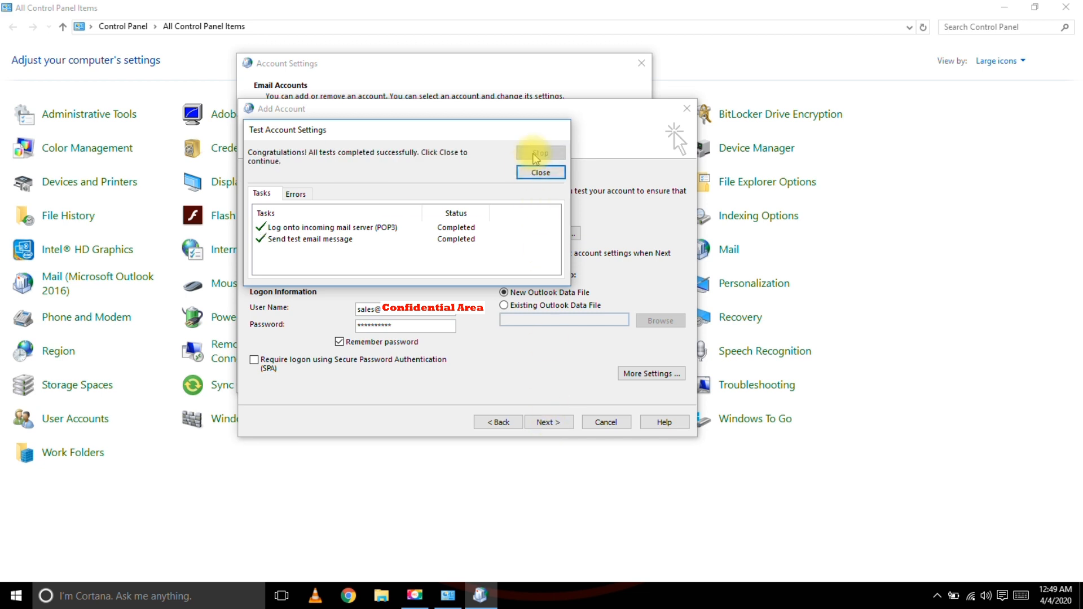
pyautogui.click(523, 173)
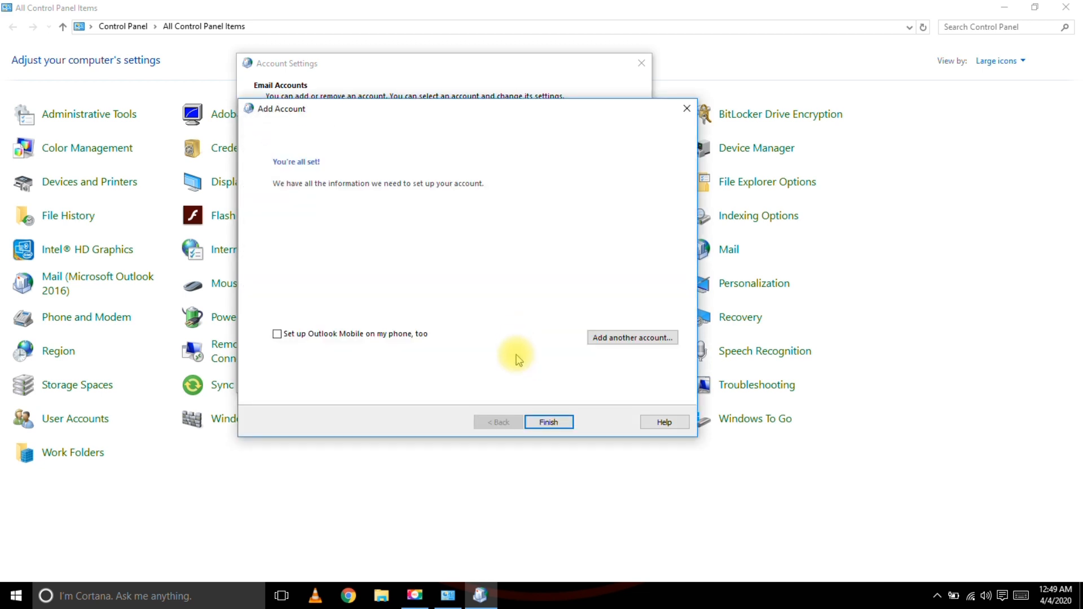
pyautogui.click(548, 424)
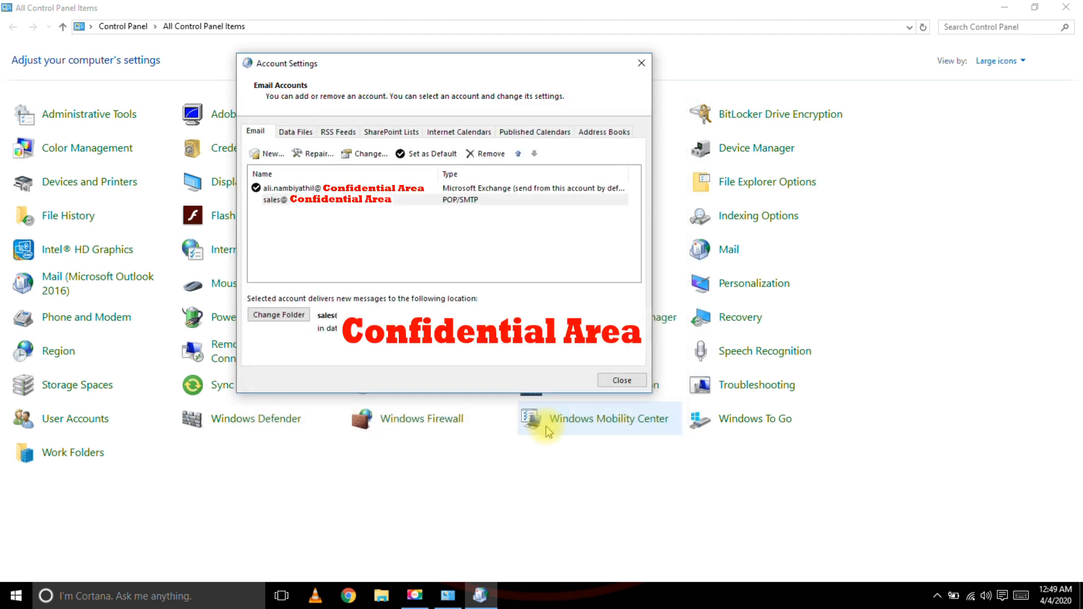
# Review the listed accounts and close Account Settings and Mail Setup.
pyautogui.click(294, 201)
pyautogui.click(292, 188)
pyautogui.click(294, 200)
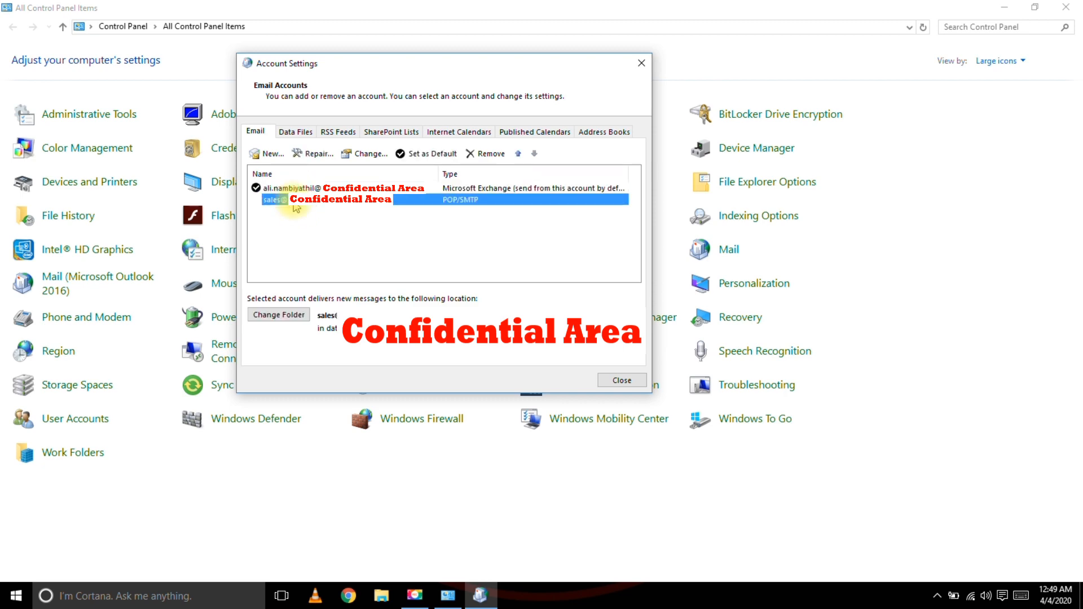
pyautogui.click(642, 63)
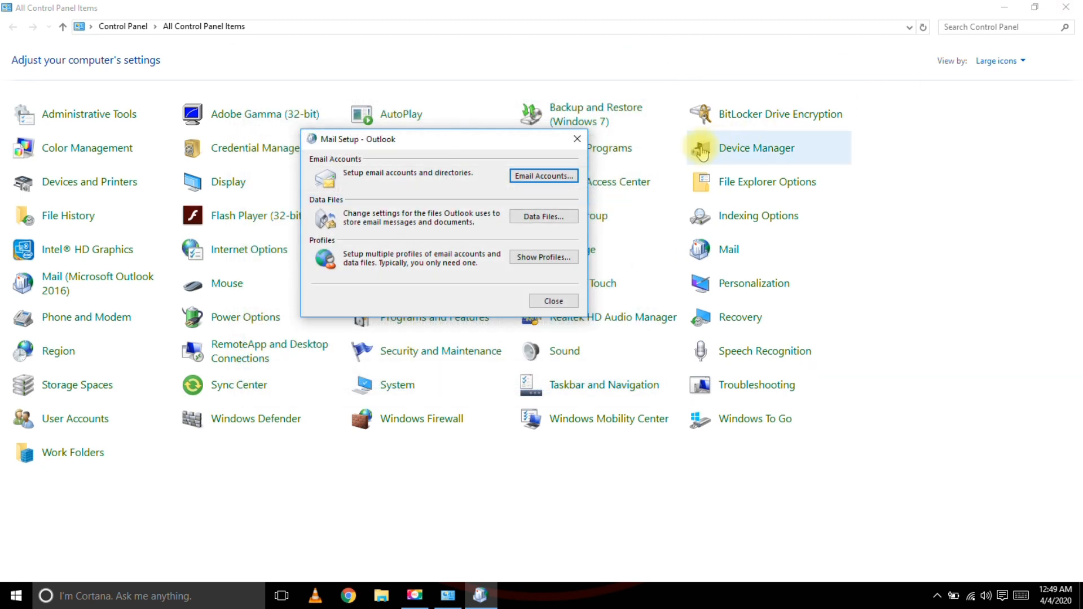
pyautogui.click(577, 139)
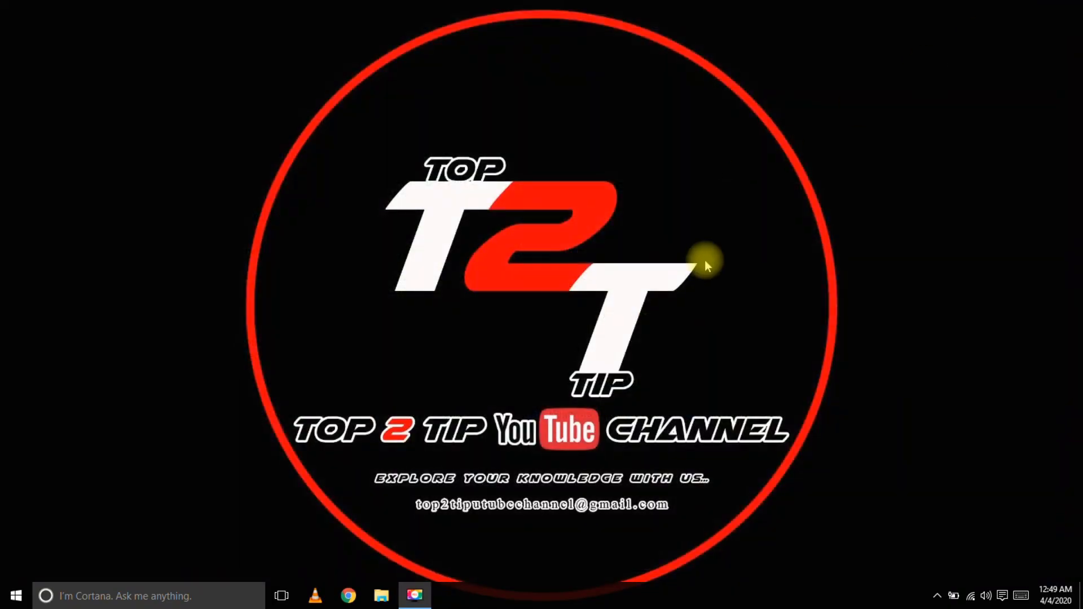
pyautogui.click(6, 597)
pyautogui.write('out')
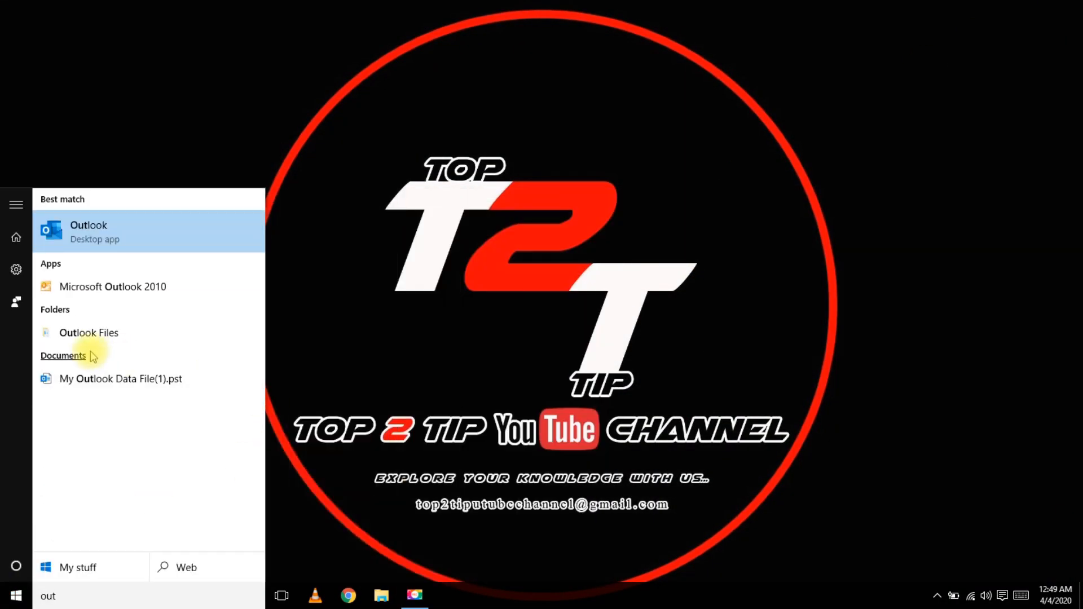
pyautogui.click(111, 219)
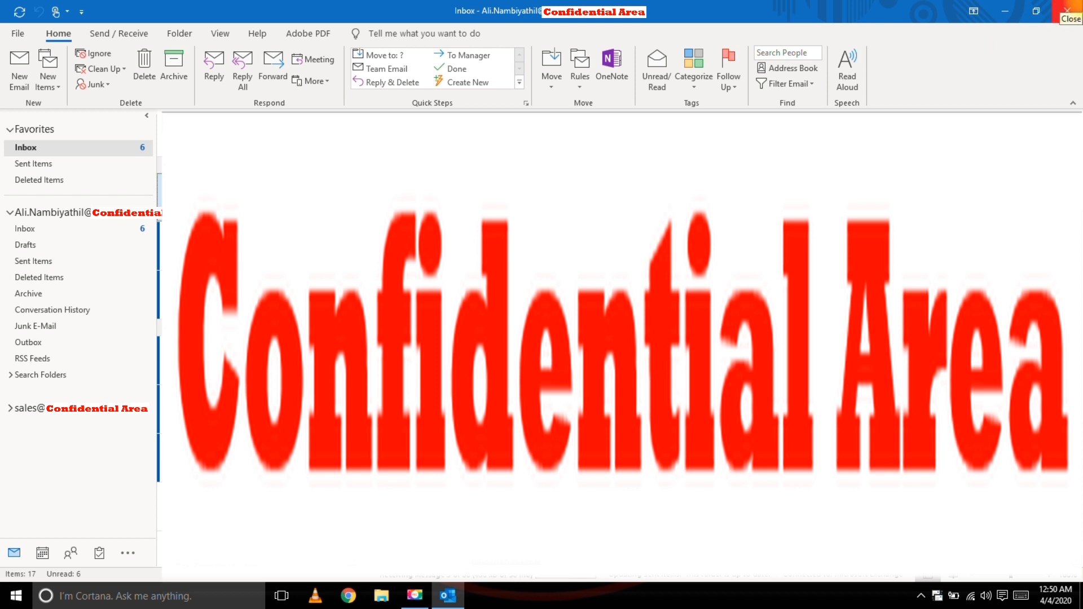
pyautogui.click(1067, 9)
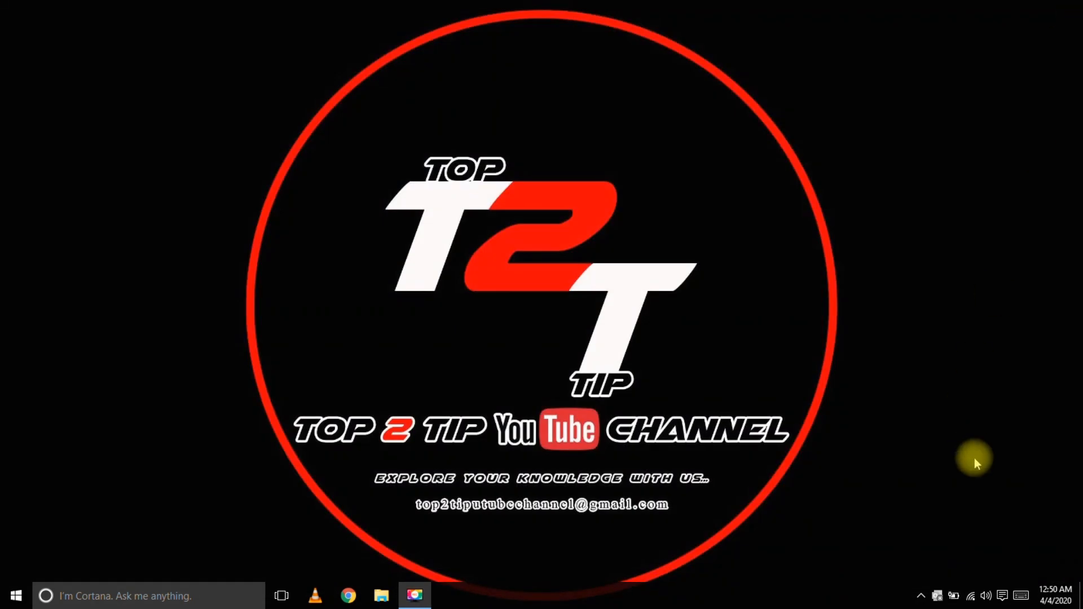
# Open the Mail (Microsoft Outlook 2016) applet from Control Panel via Start search.
pyautogui.press('super')
pyautogui.write('con')
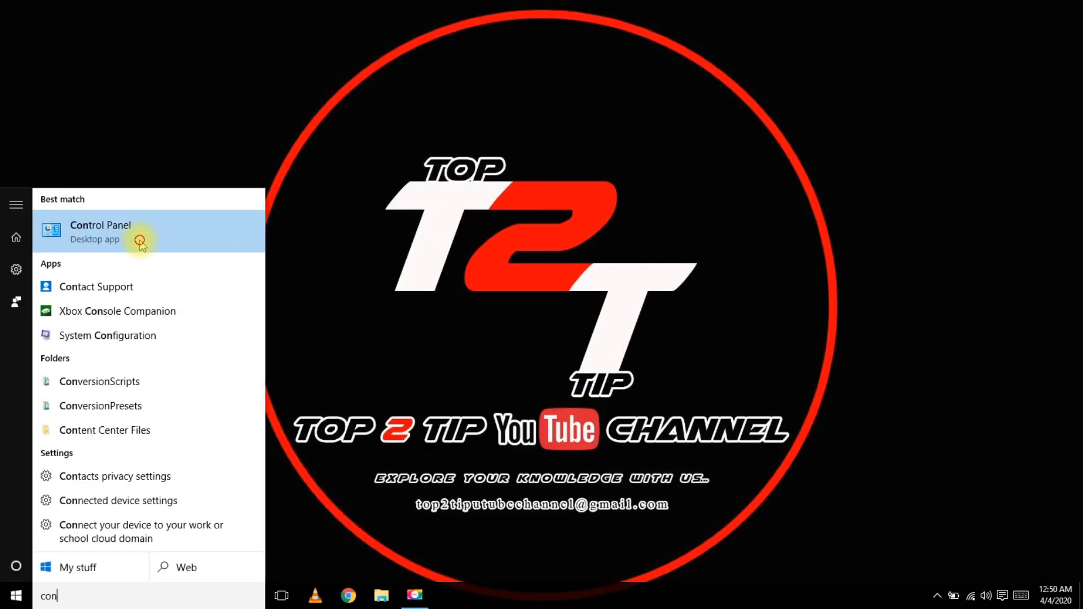
pyautogui.click(141, 239)
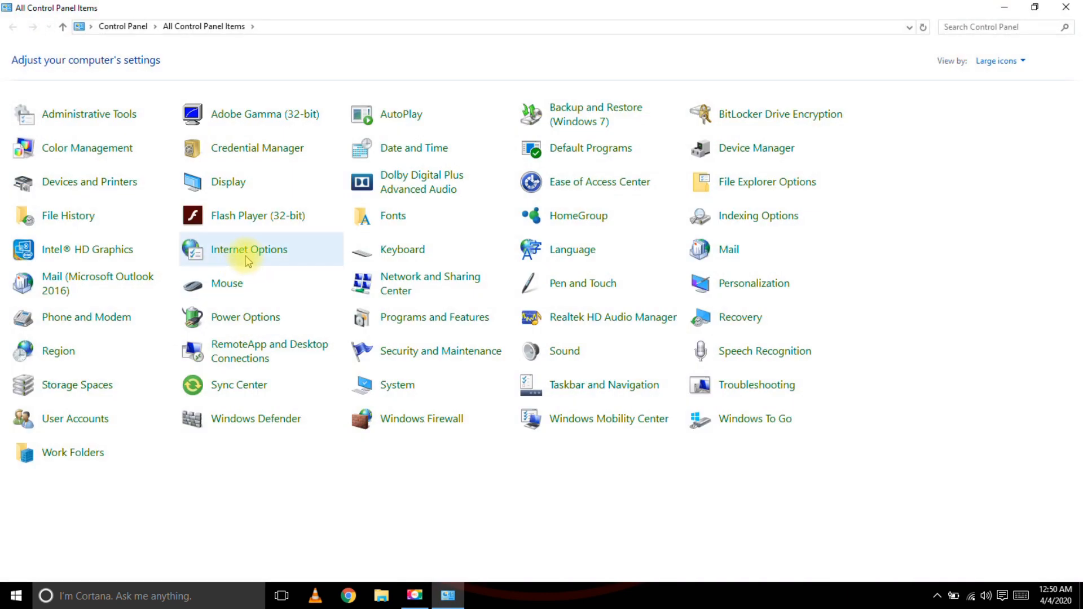
pyautogui.click(84, 280)
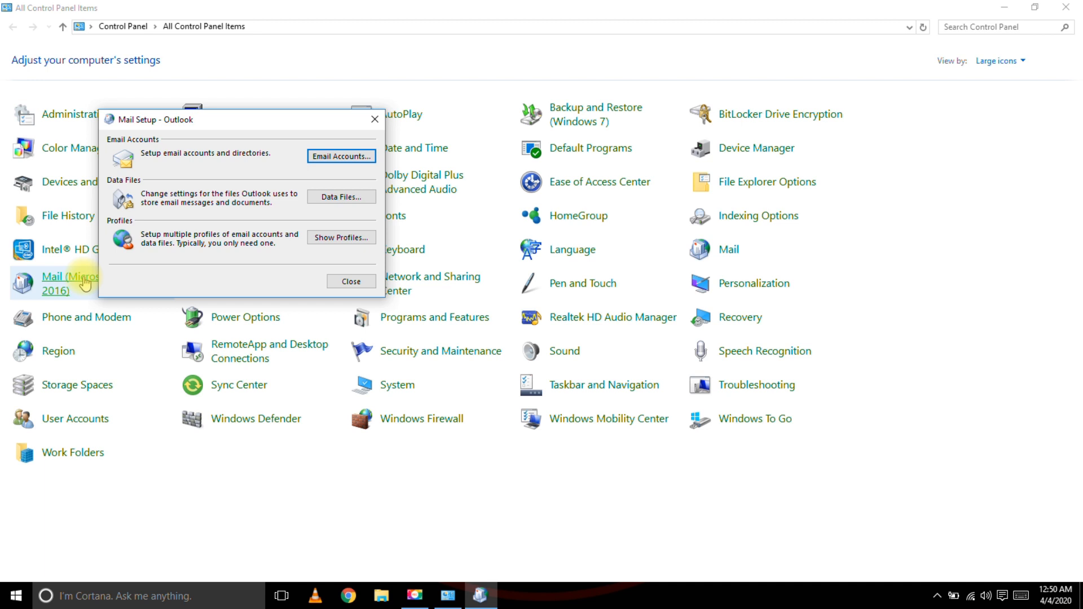
# Open Email Accounts and select the Exchange and POP/SMTP account rows in turn.
pyautogui.click(312, 157)
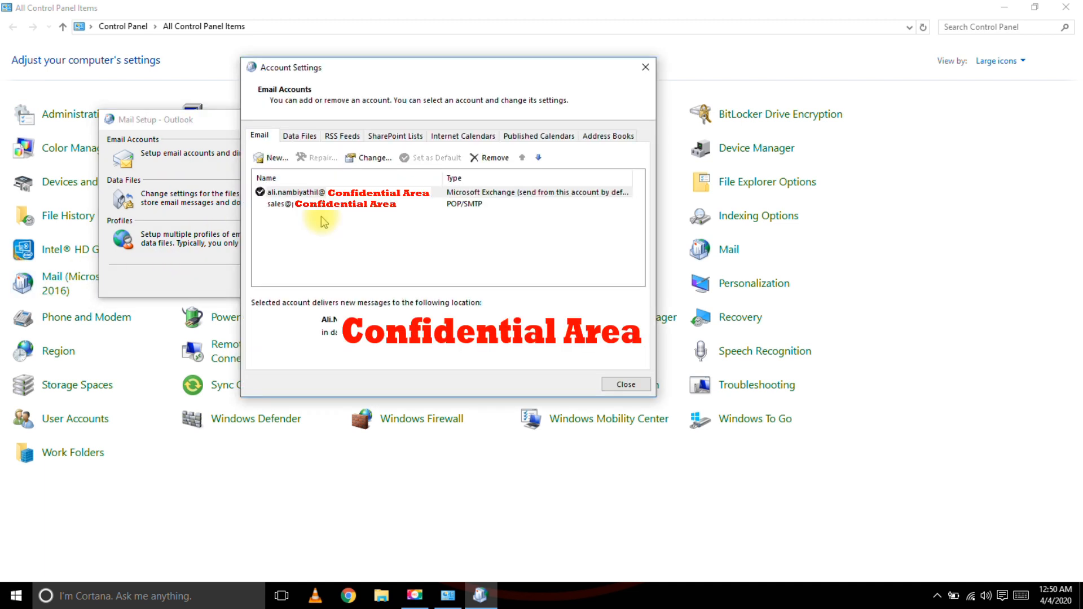
pyautogui.click(268, 195)
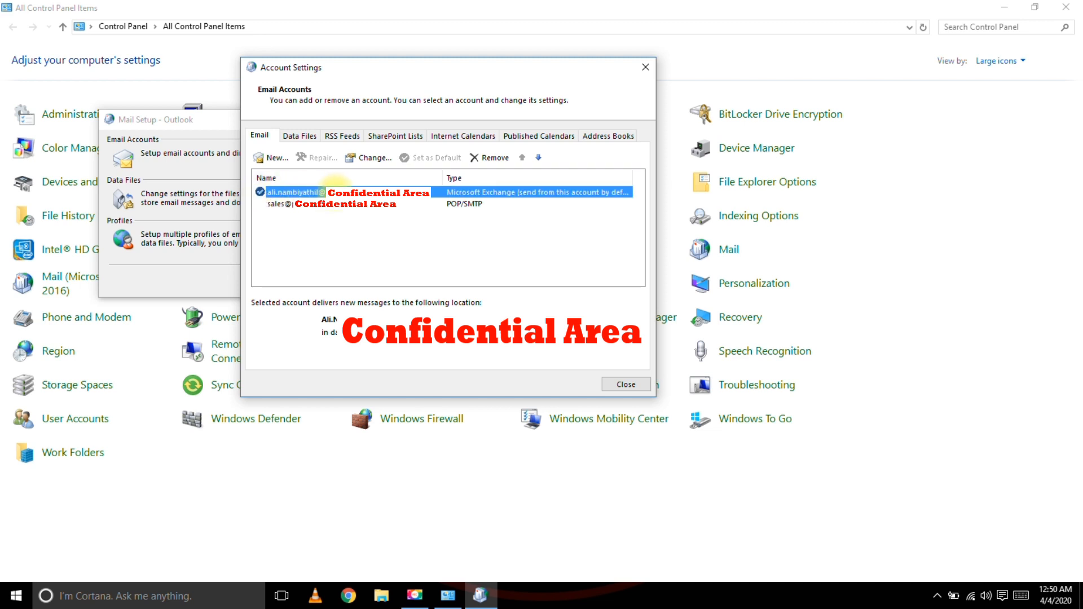
pyautogui.click(320, 209)
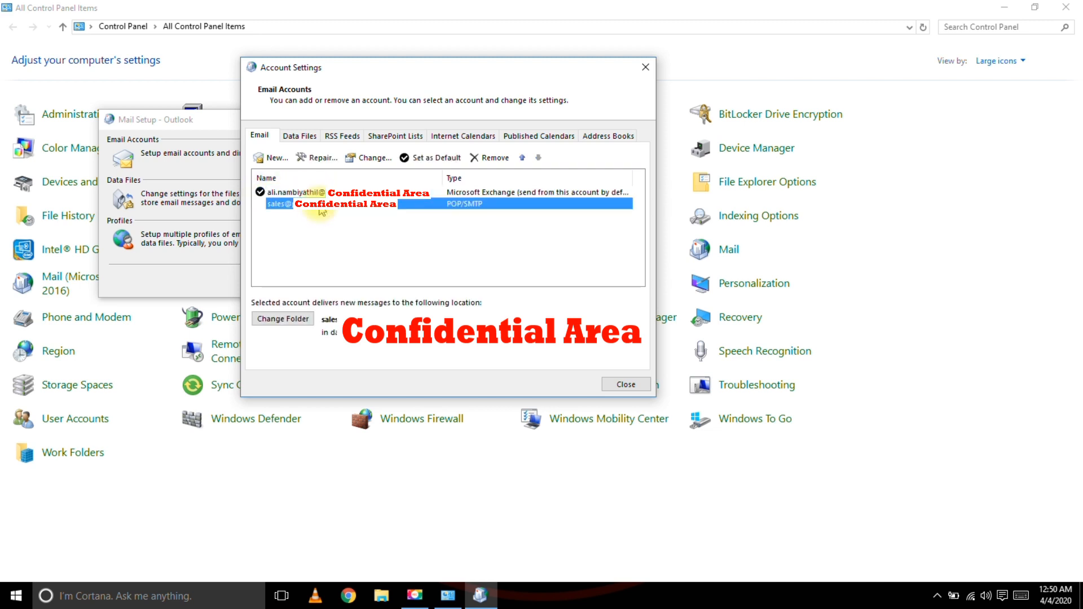
pyautogui.click(276, 195)
pyautogui.click(309, 195)
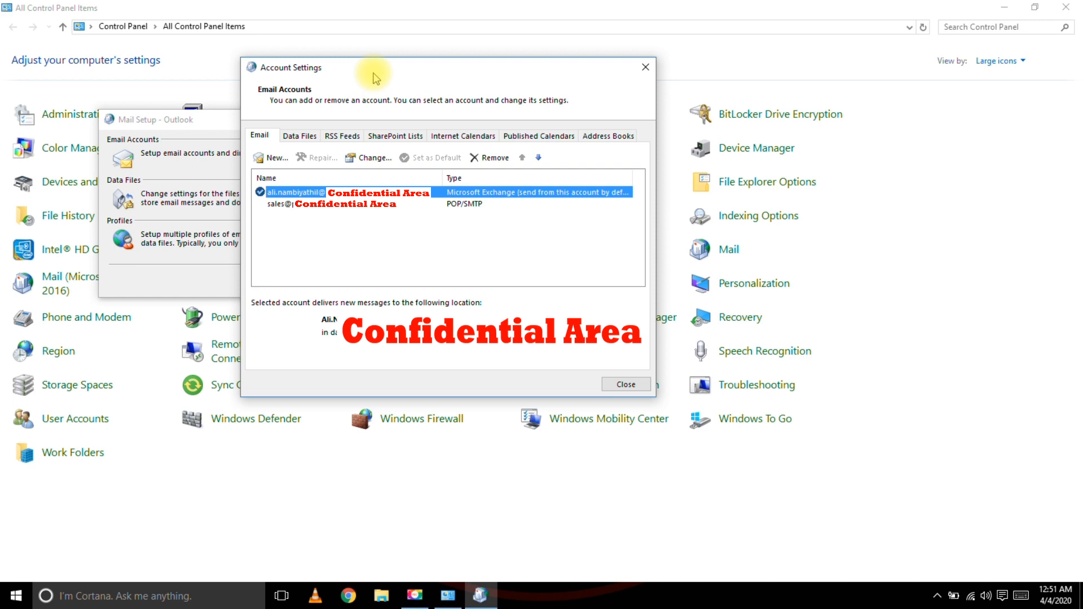
# Remove the POP/SMTP sales account, then the Exchange account, confirming each removal.
pyautogui.click(317, 205)
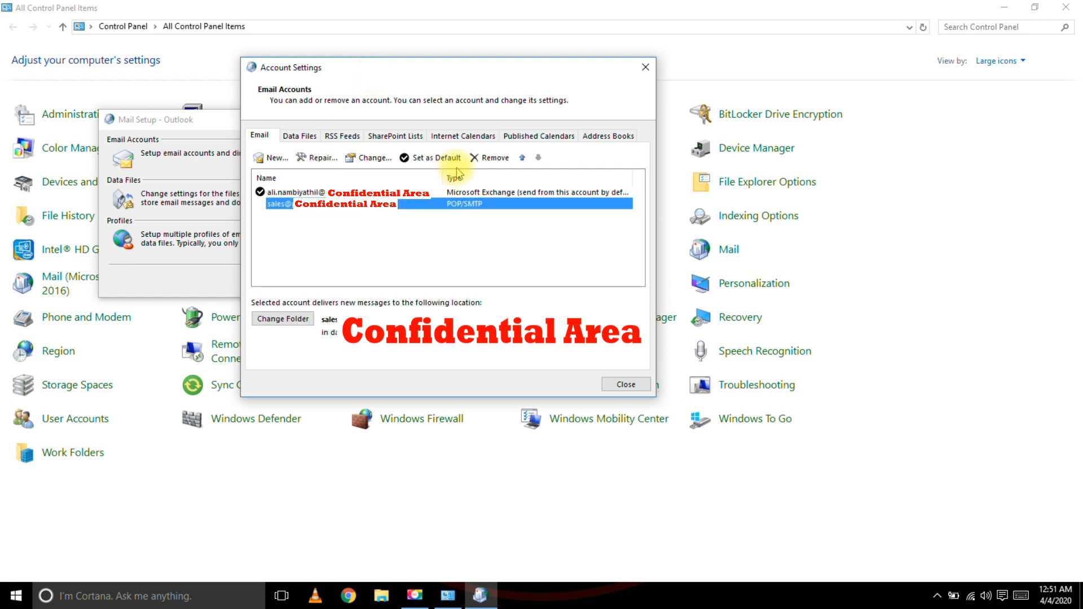
pyautogui.click(492, 157)
pyautogui.click(535, 254)
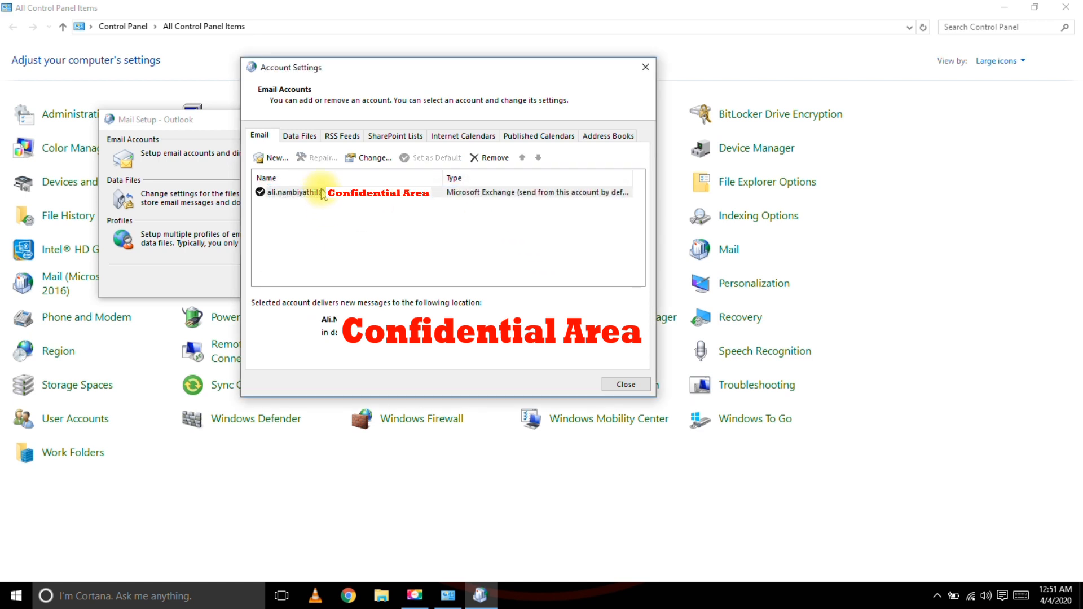
pyautogui.click(322, 193)
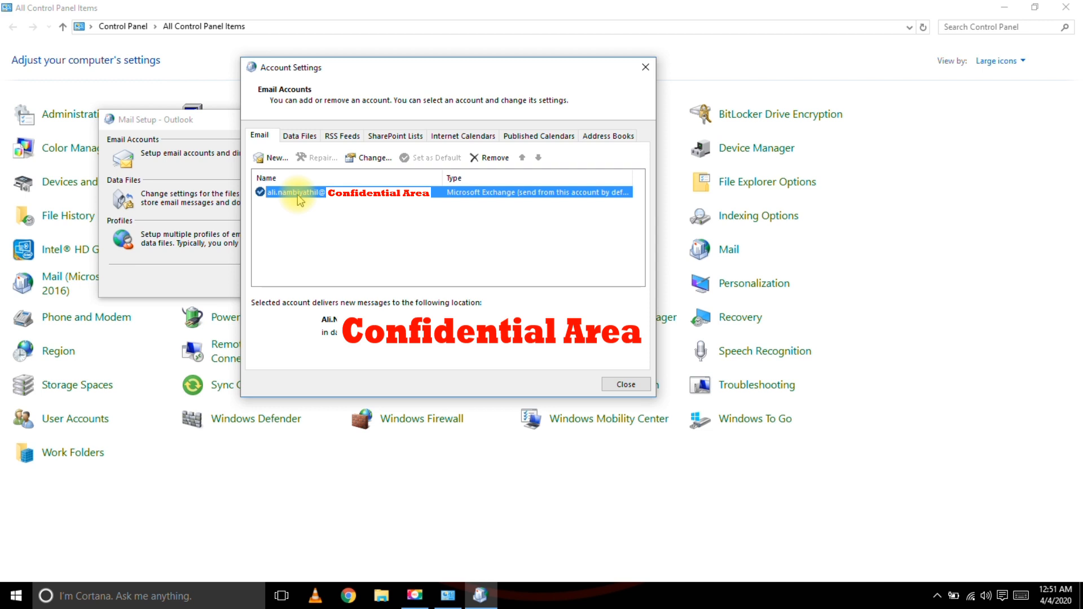
pyautogui.click(486, 161)
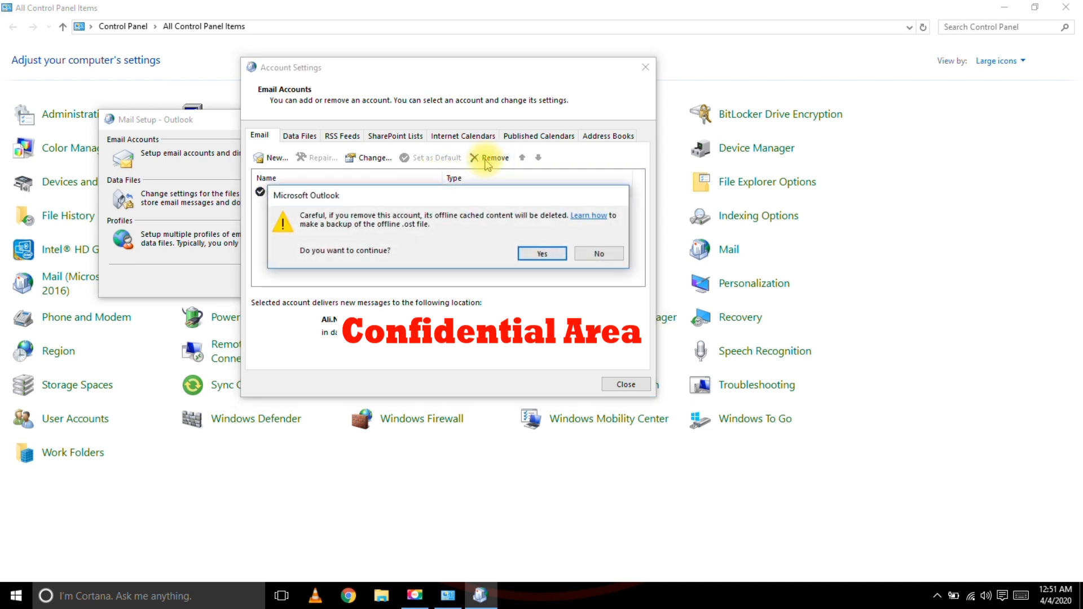
pyautogui.click(541, 255)
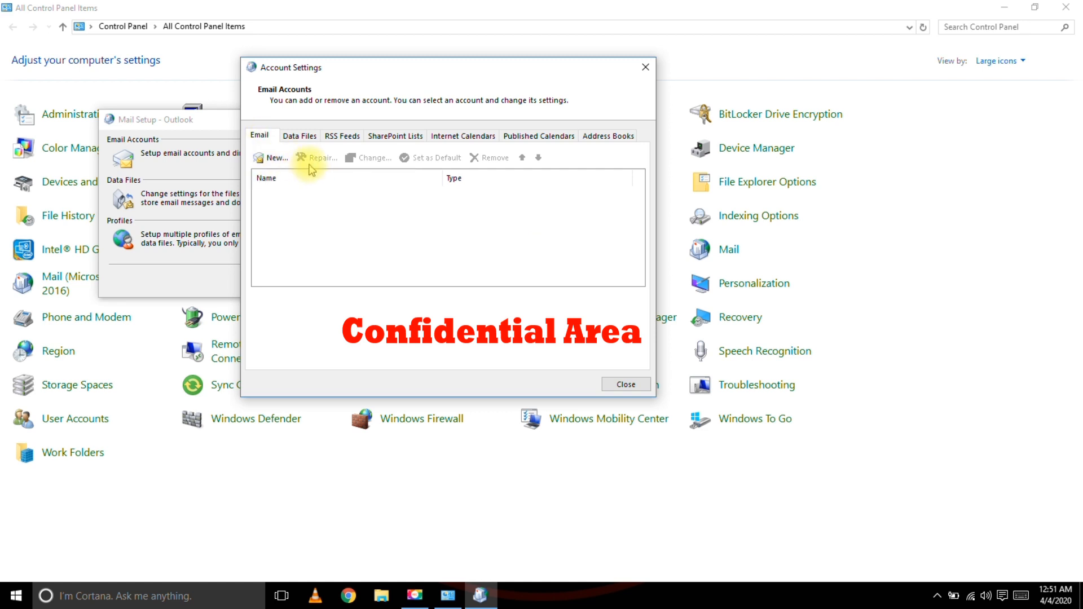
# On the Data Files list, attempt to remove the old default data file and dismiss the warning.
pyautogui.click(302, 140)
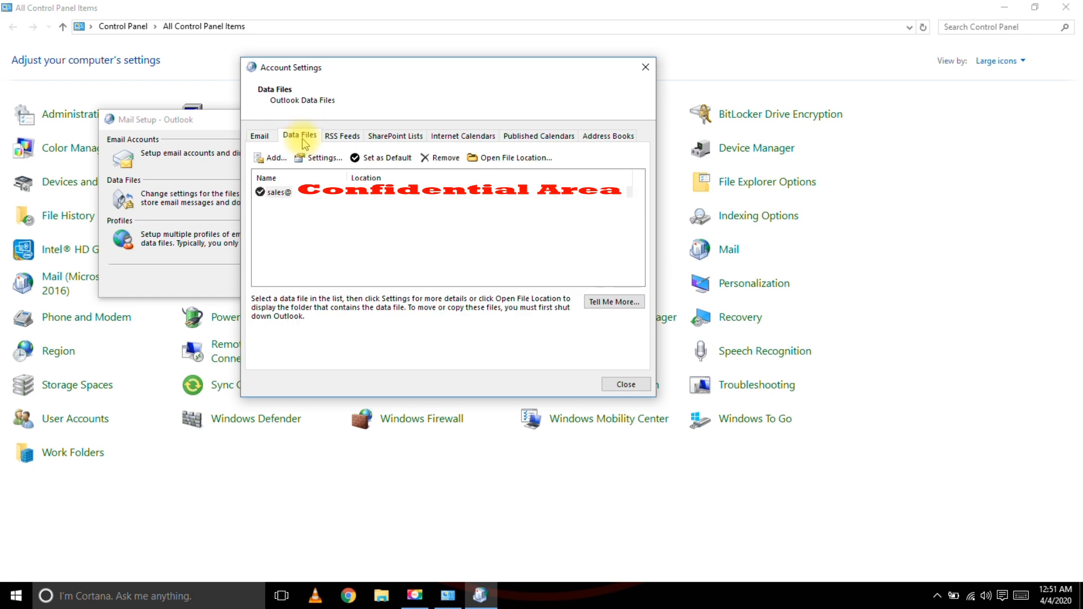
pyautogui.click(282, 193)
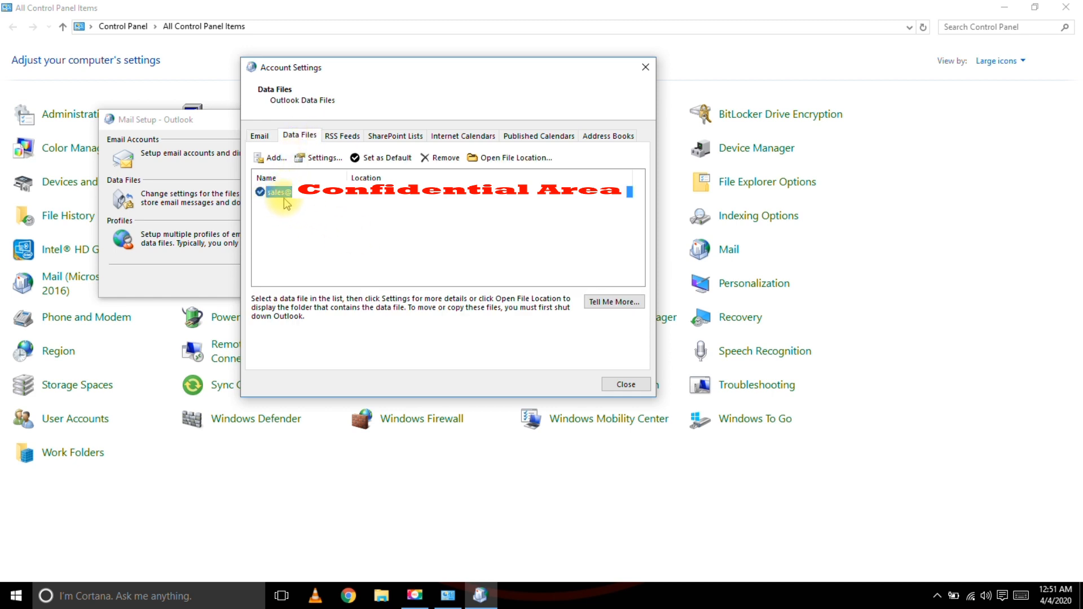
pyautogui.click(438, 162)
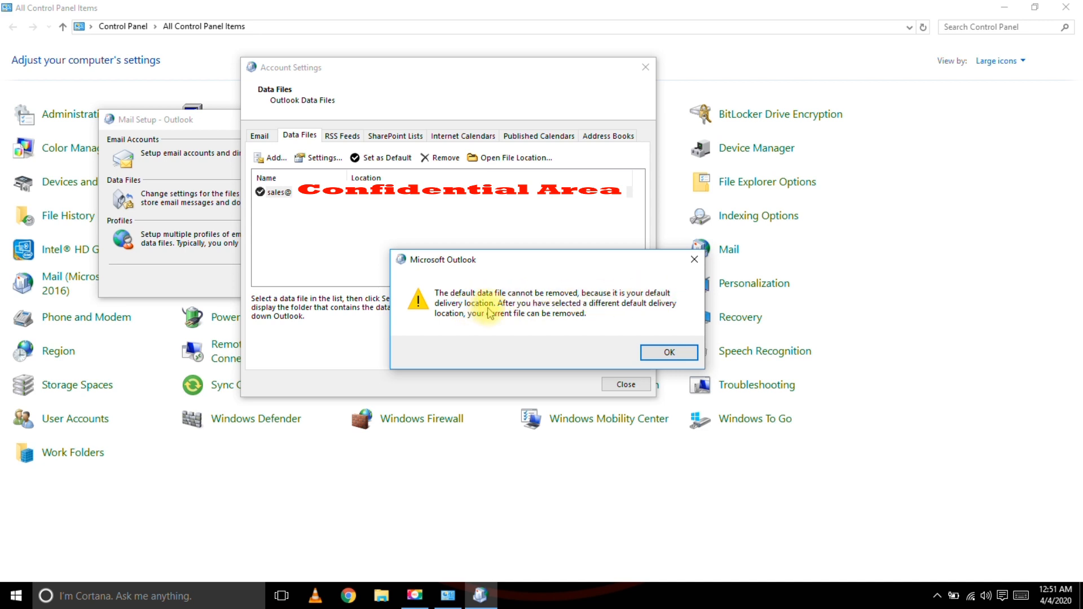
pyautogui.click(649, 353)
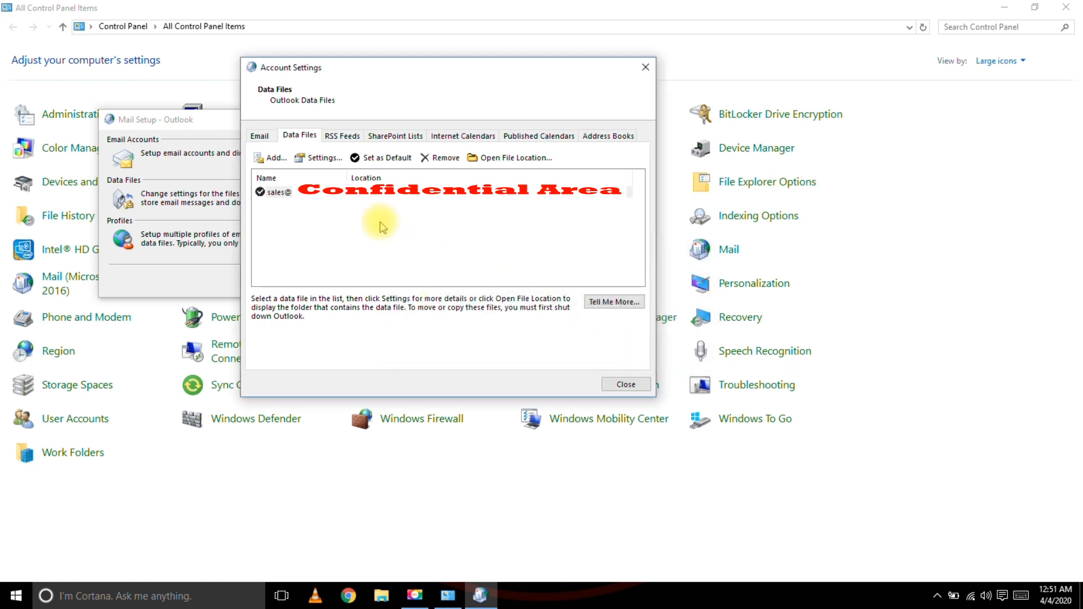
# Add a new data file named My Outlook Data File(2).pst in Documents.
pyautogui.click(270, 158)
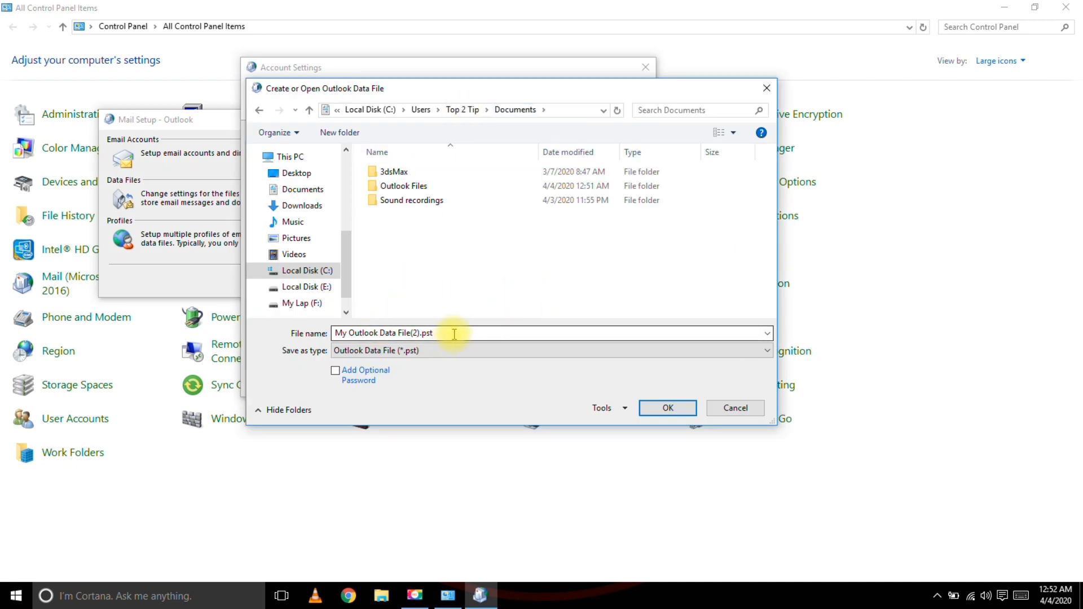
pyautogui.click(677, 409)
pyautogui.click(288, 205)
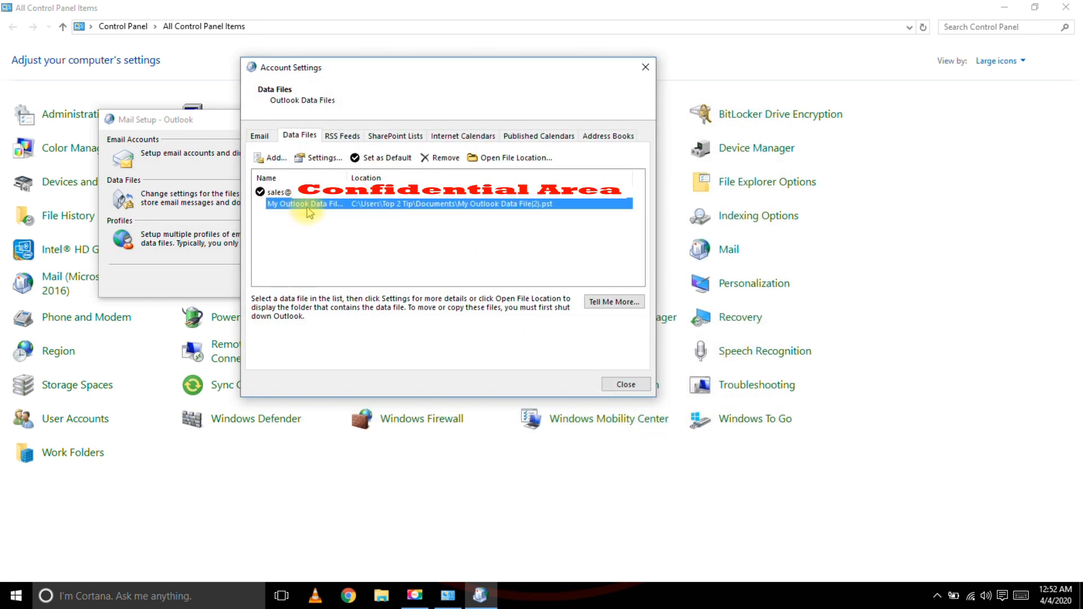
# Set My Outlook Data File(2) as the default and try removing the old data file again.
pyautogui.click(377, 159)
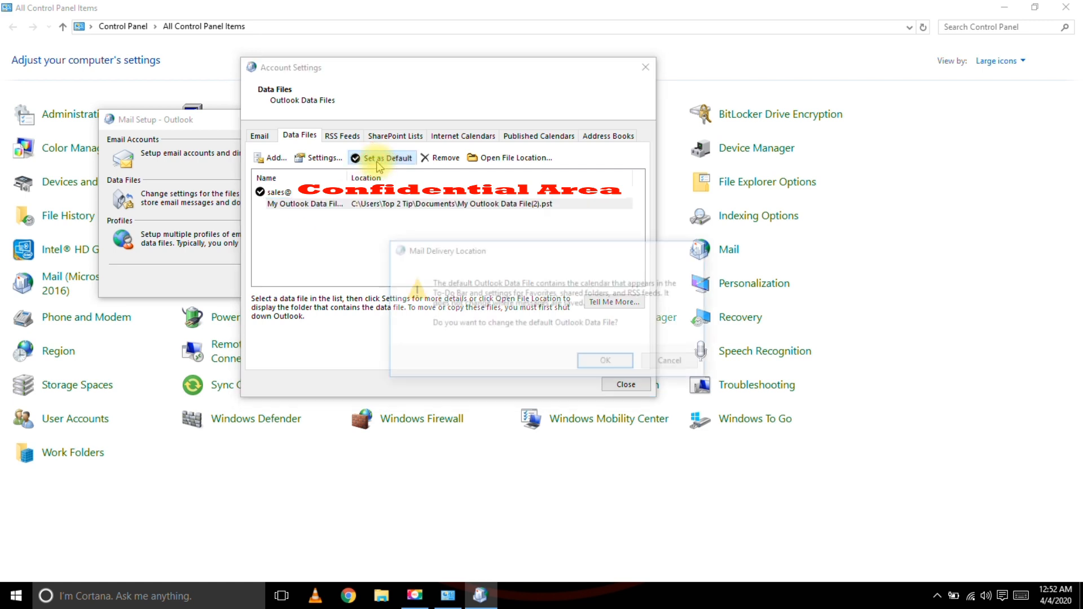
pyautogui.click(608, 364)
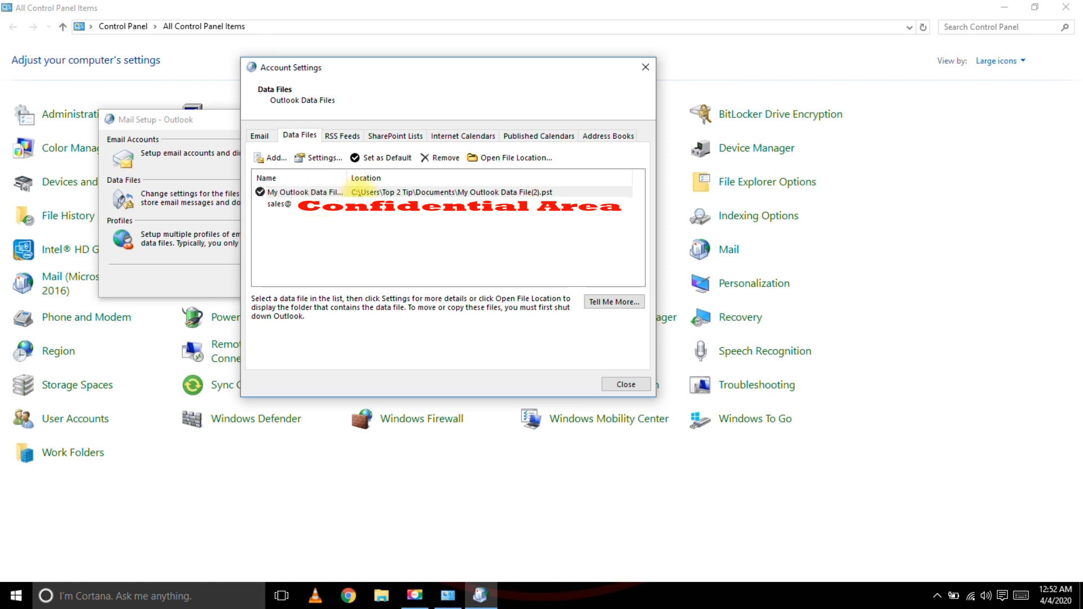
pyautogui.click(354, 206)
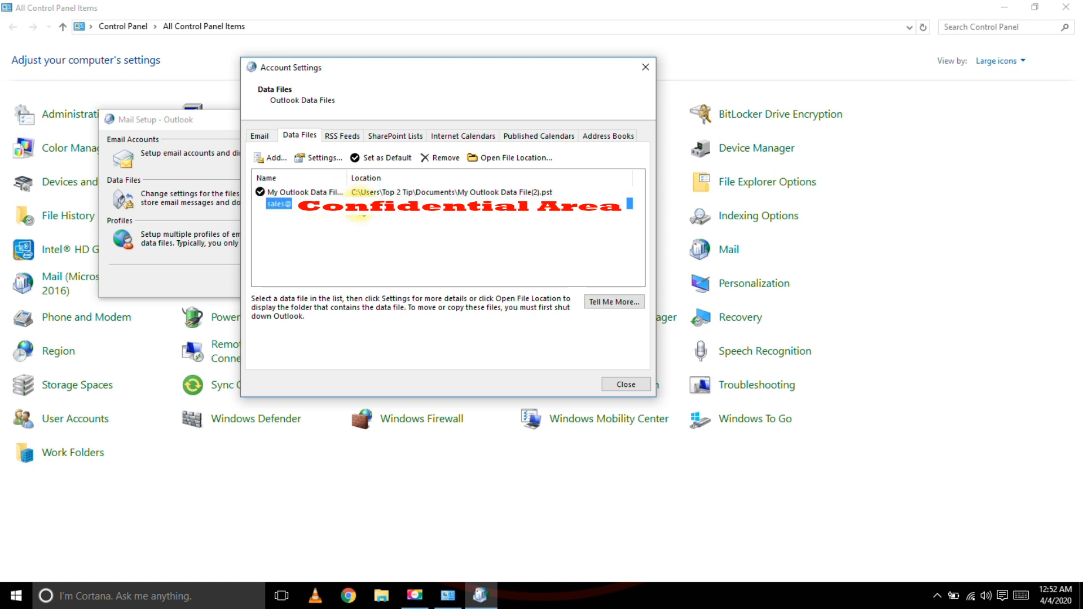
pyautogui.click(427, 164)
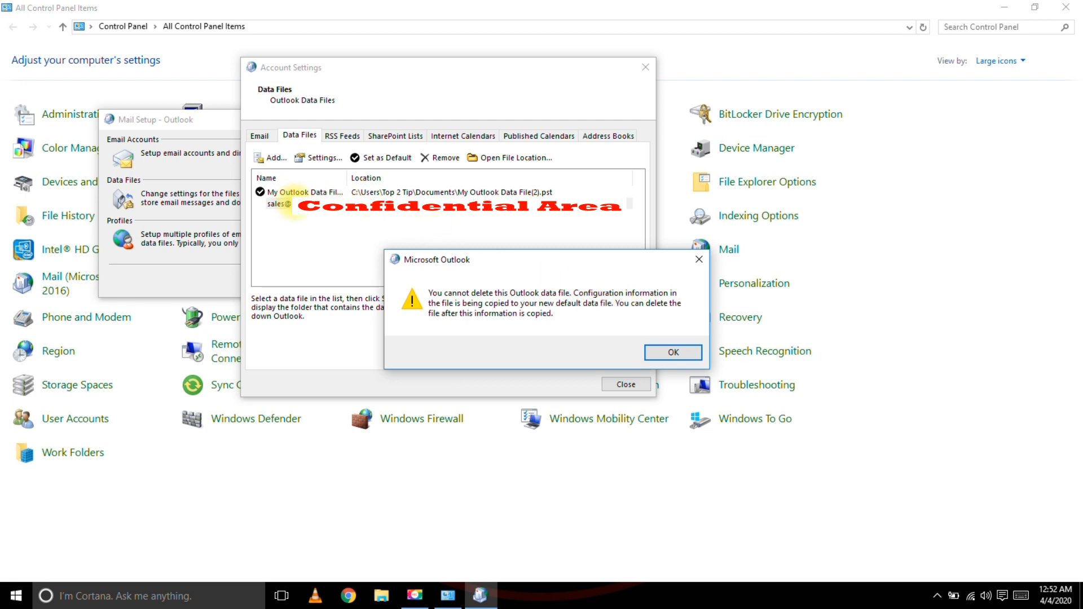
# Dismiss the cannot-delete warning and close the Account Settings and Mail Setup windows.
pyautogui.click(670, 353)
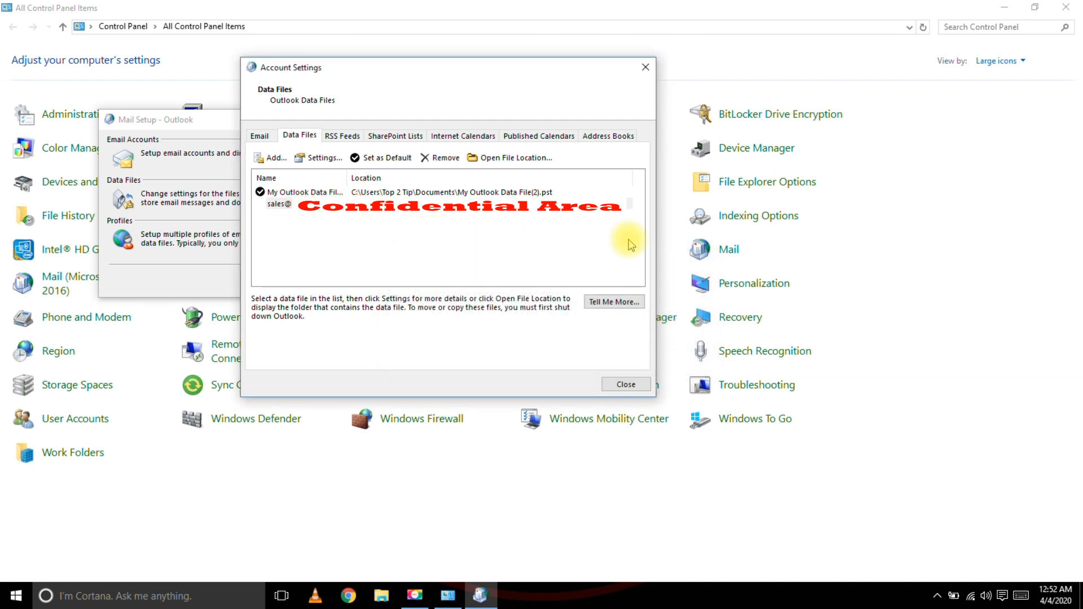
pyautogui.click(644, 68)
pyautogui.click(374, 119)
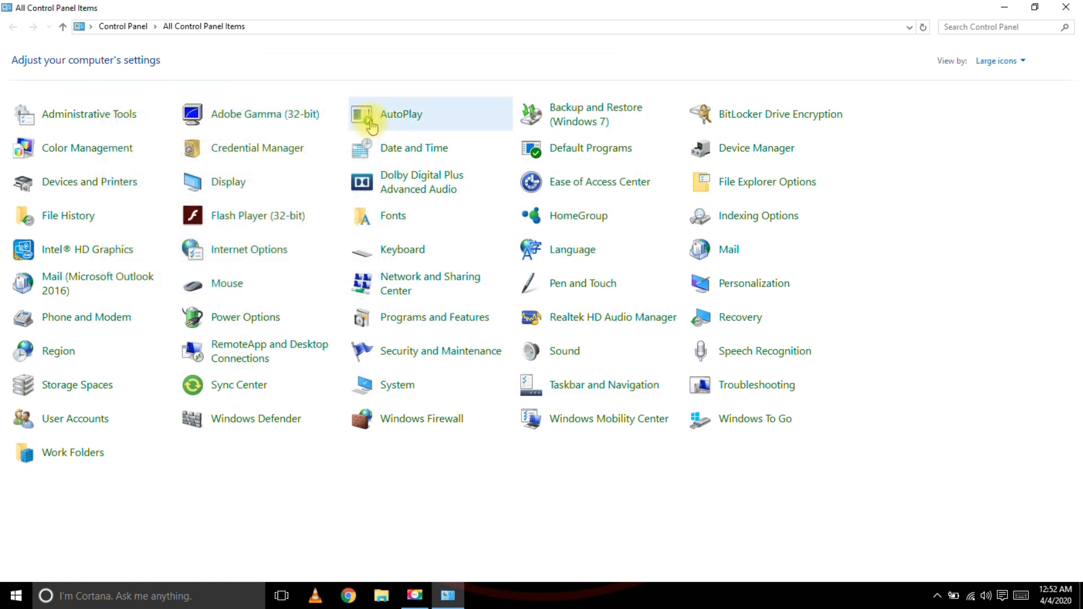
# Close Control Panel and launch Outlook by searching 'out' in Start.
pyautogui.click(1067, 7)
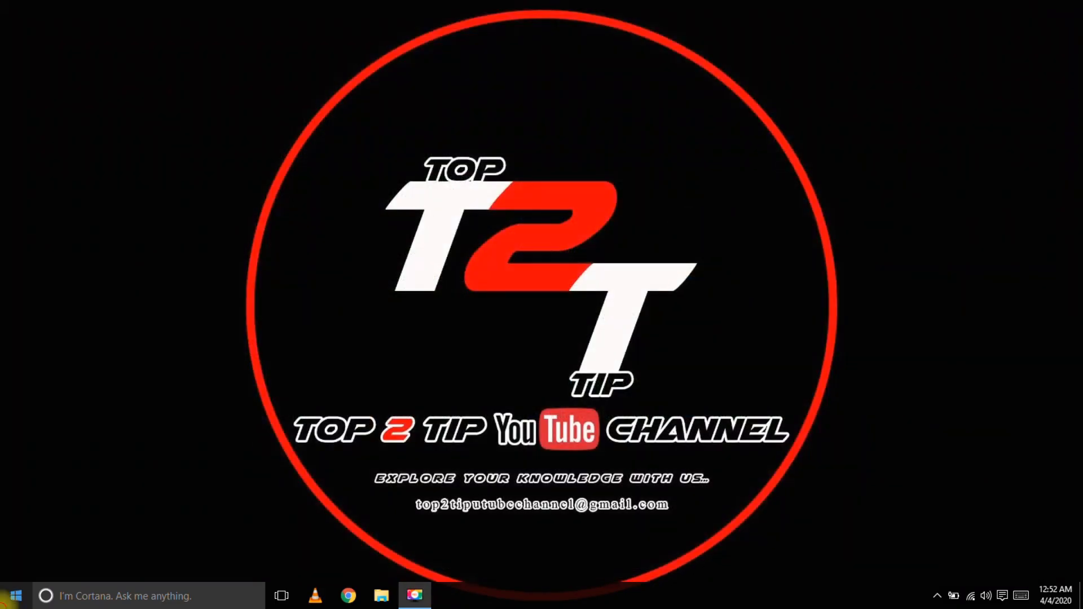
pyautogui.click(16, 596)
pyautogui.write('out')
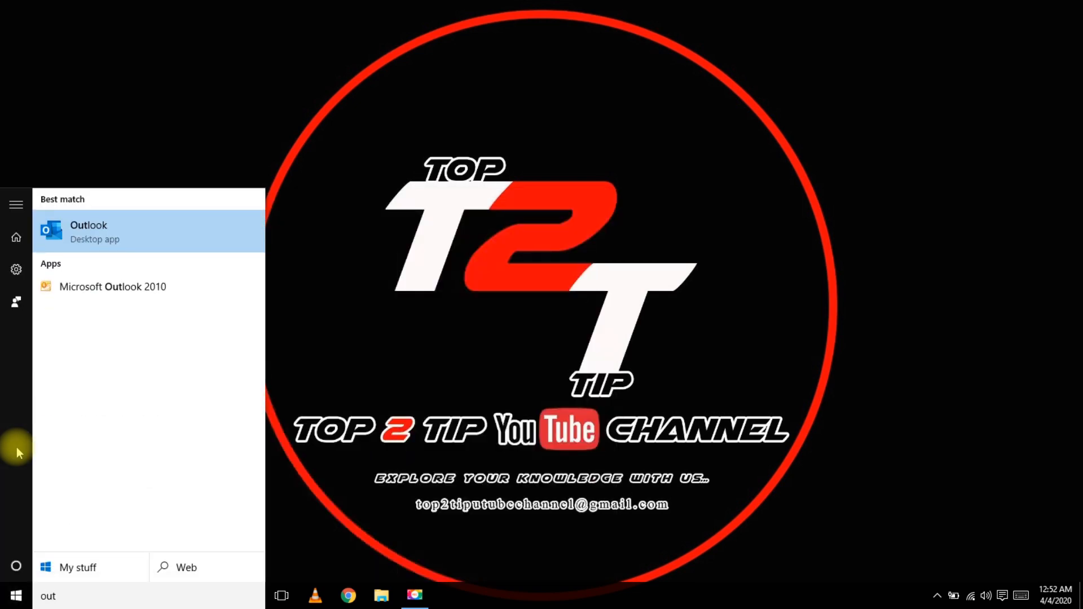
pyautogui.click(69, 218)
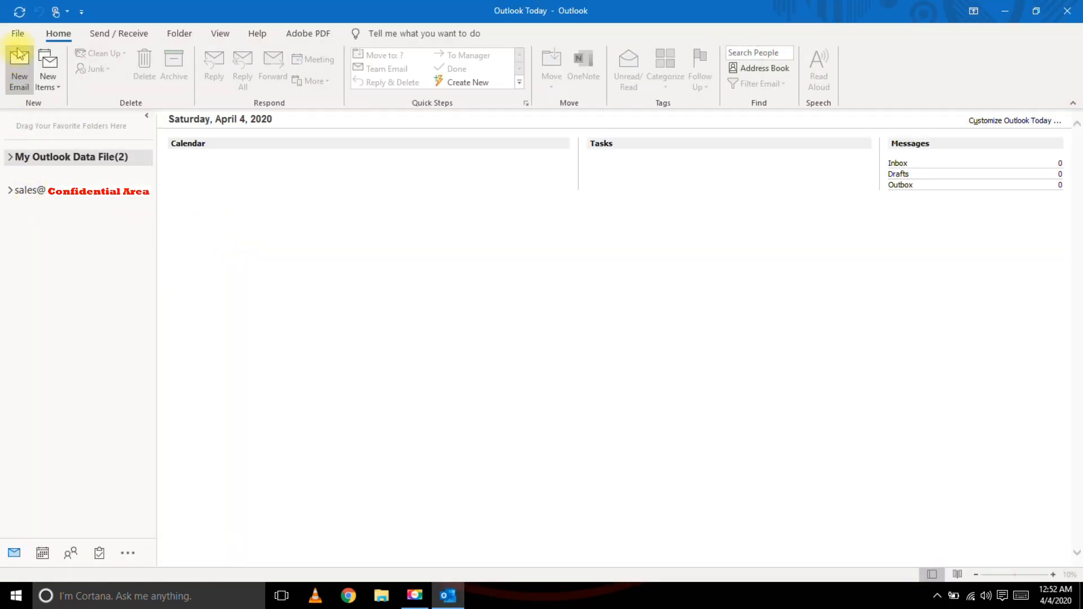
# Open File > Account Settings > Account Settings in Outlook.
pyautogui.click(22, 34)
pyautogui.click(153, 153)
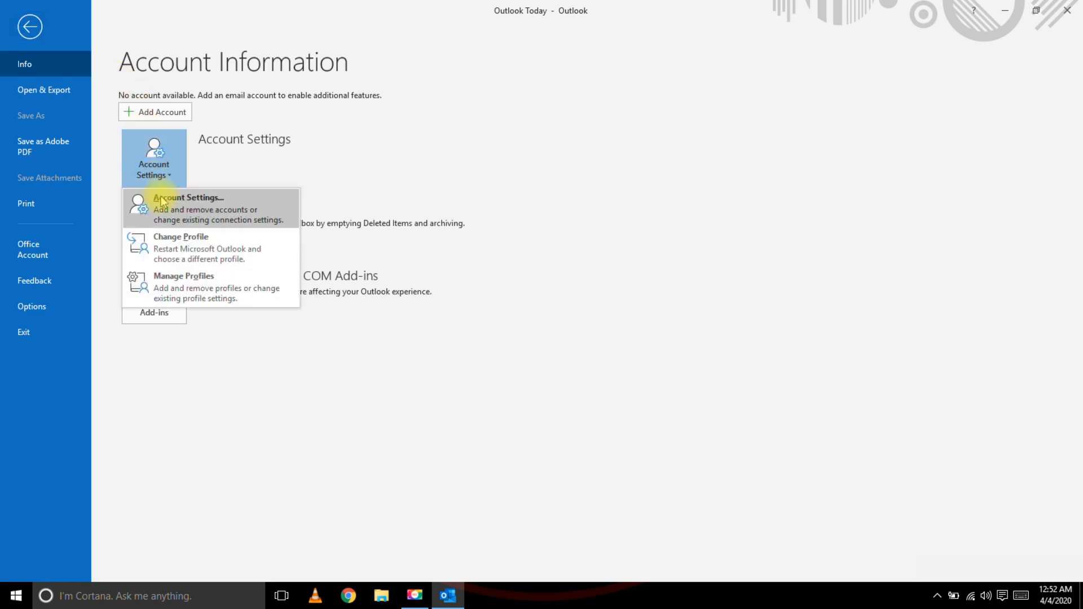
pyautogui.click(161, 198)
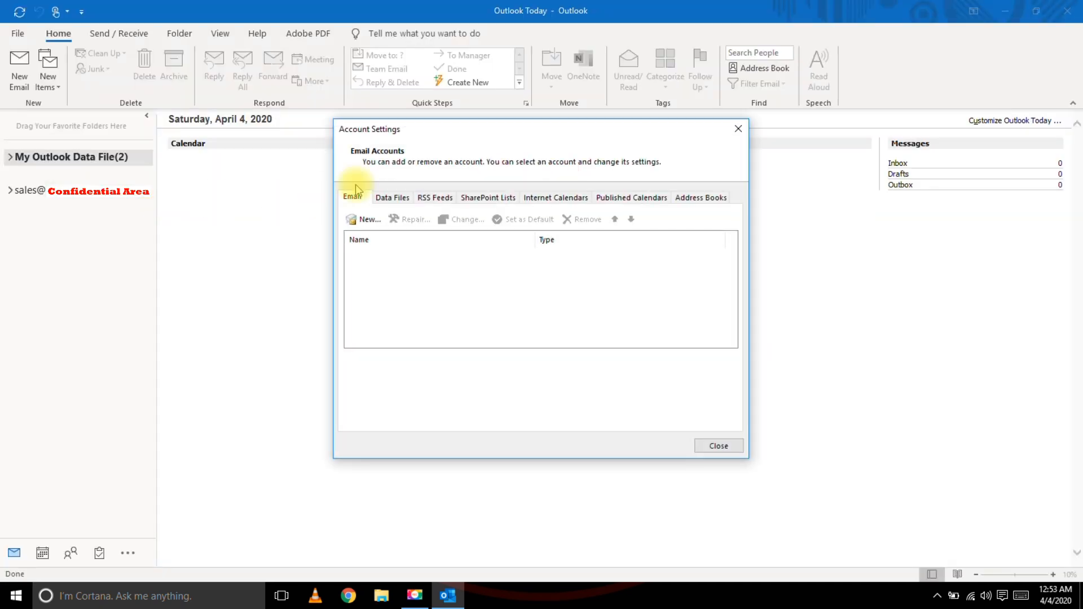
# Remove the old data file from the Data Files list, confirm, and close Account Settings.
pyautogui.click(387, 199)
pyautogui.click(383, 266)
pyautogui.click(519, 223)
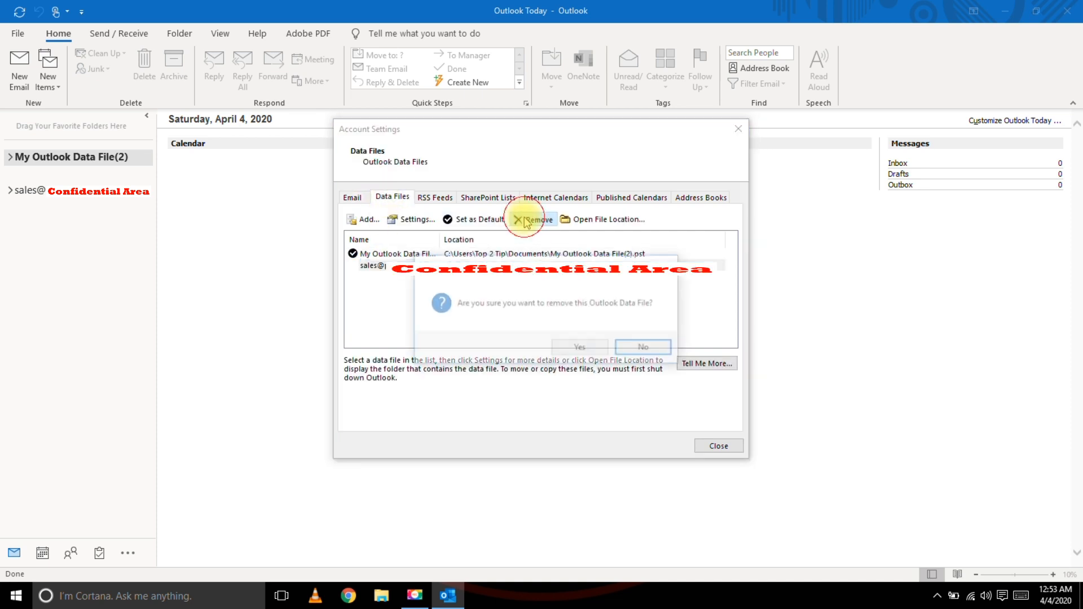
pyautogui.click(579, 350)
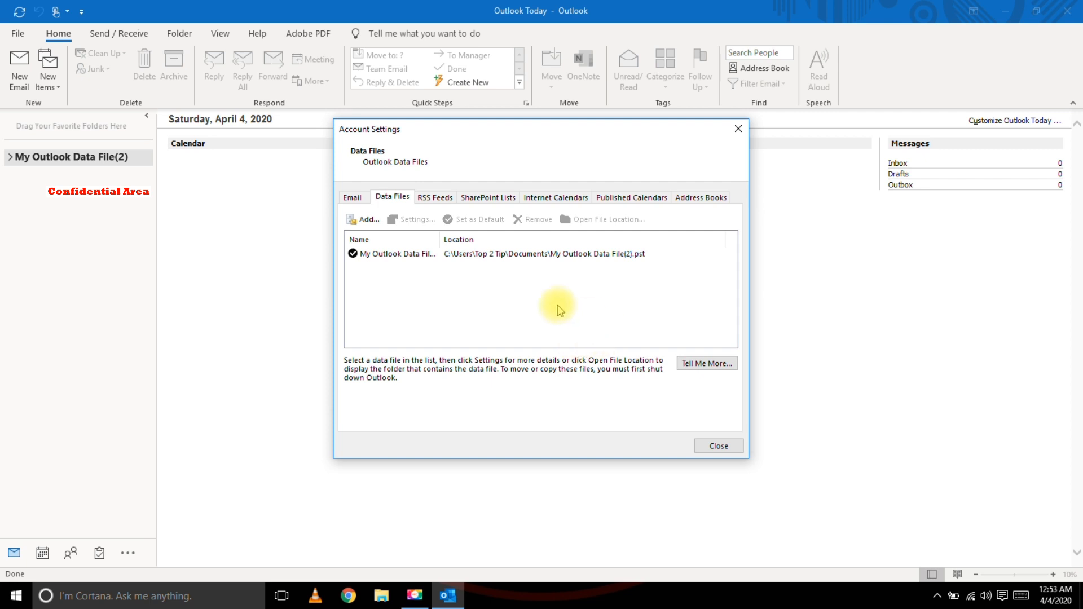
pyautogui.click(737, 133)
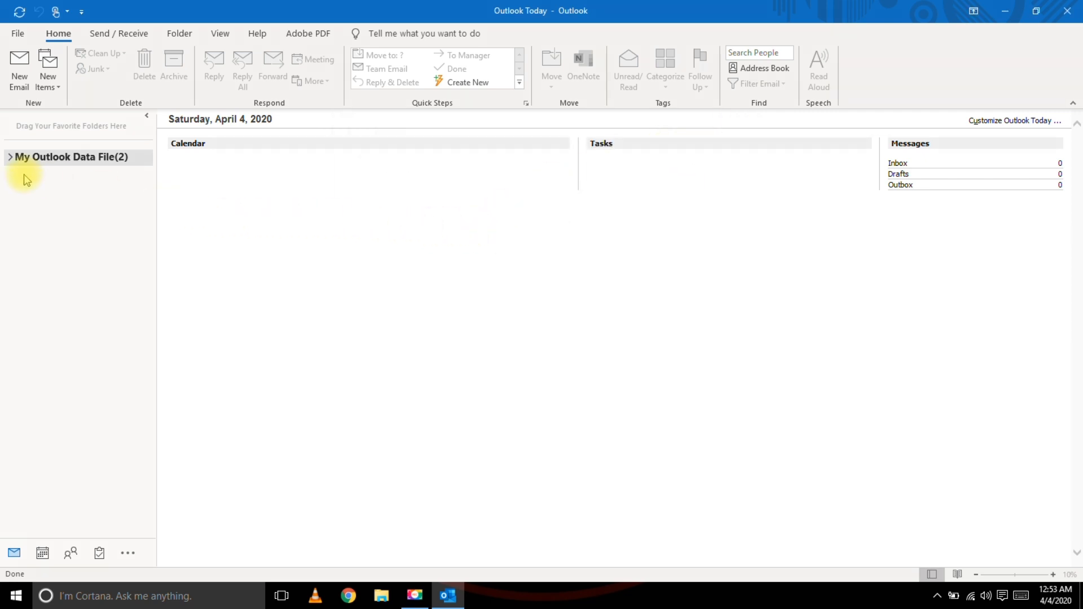
# Expand My Outlook Data File(2) and check its Inbox, Drafts, Sent Items, Junk Email, and Deleted Items folders.
pyautogui.click(10, 160)
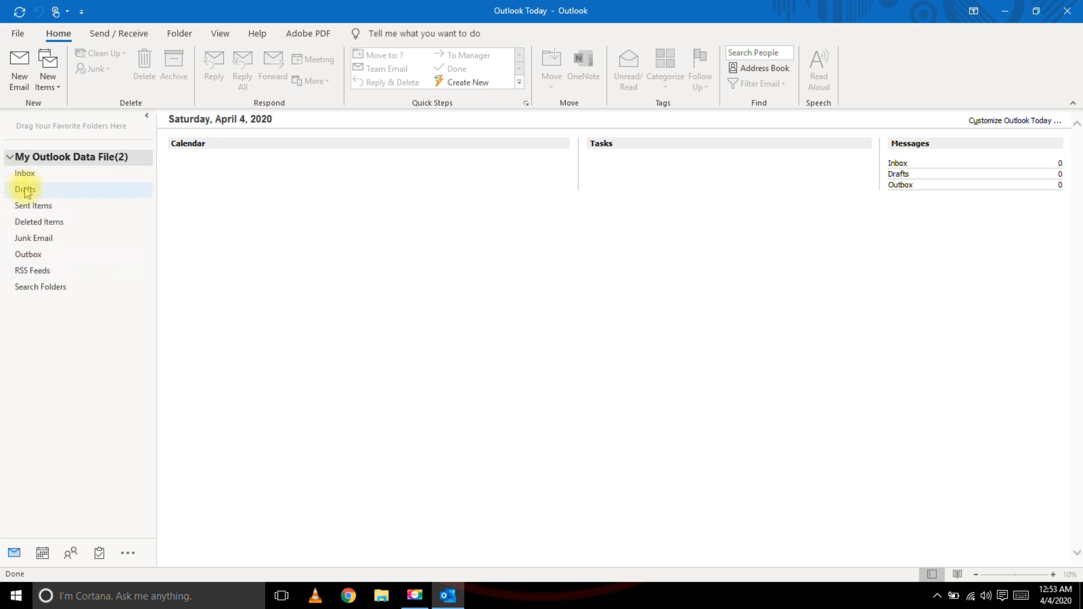
pyautogui.click(32, 172)
pyautogui.click(26, 190)
pyautogui.click(33, 206)
pyautogui.click(31, 239)
pyautogui.click(44, 221)
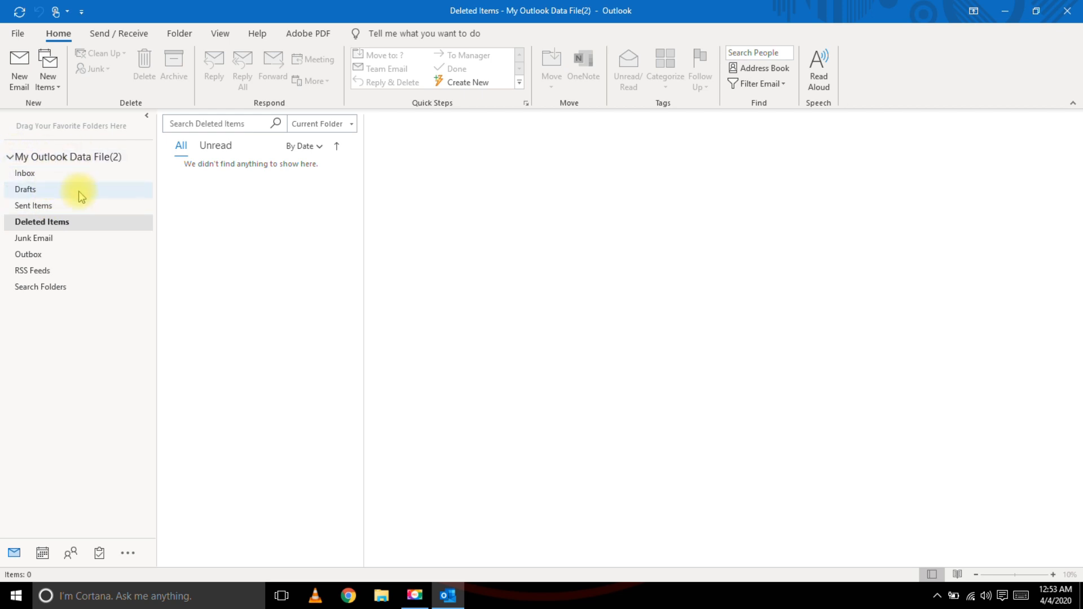
# Exit Outlook and refresh the desktop.
pyautogui.click(1066, 12)
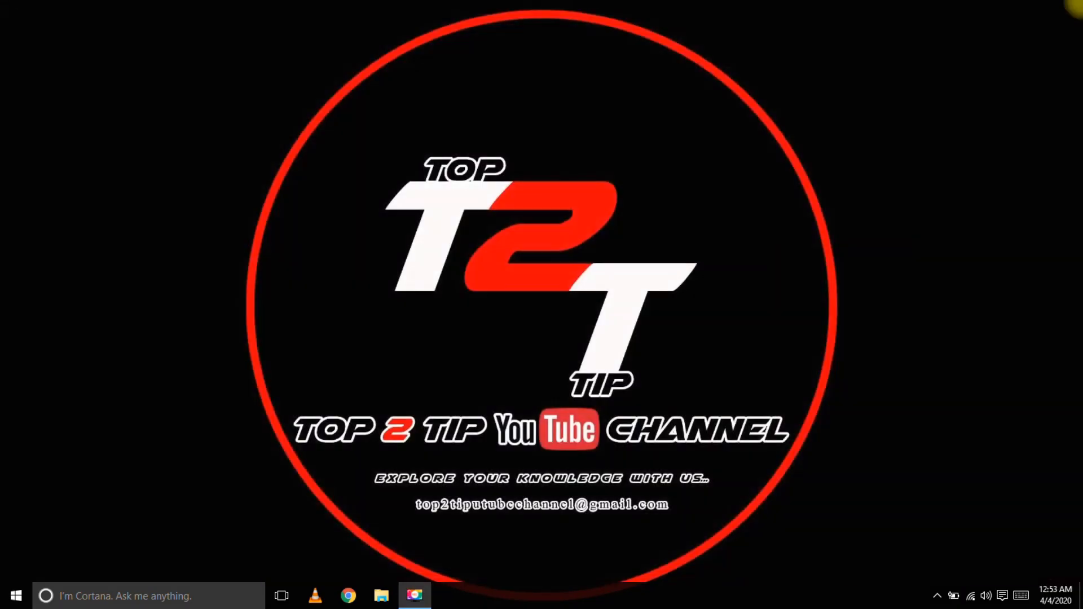
pyautogui.rightClick(516, 124)
pyautogui.click(542, 165)
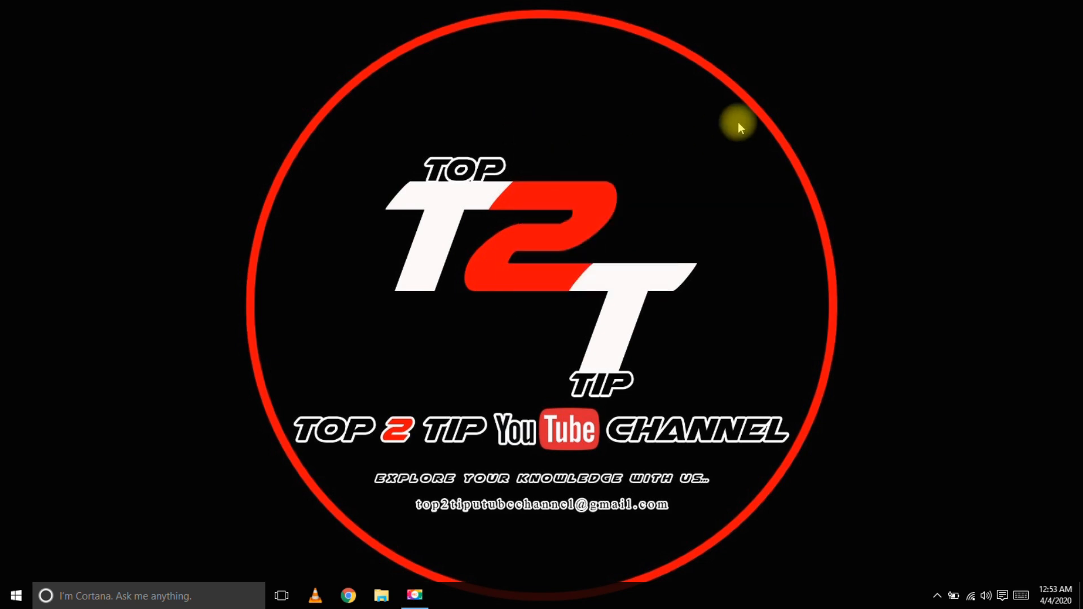